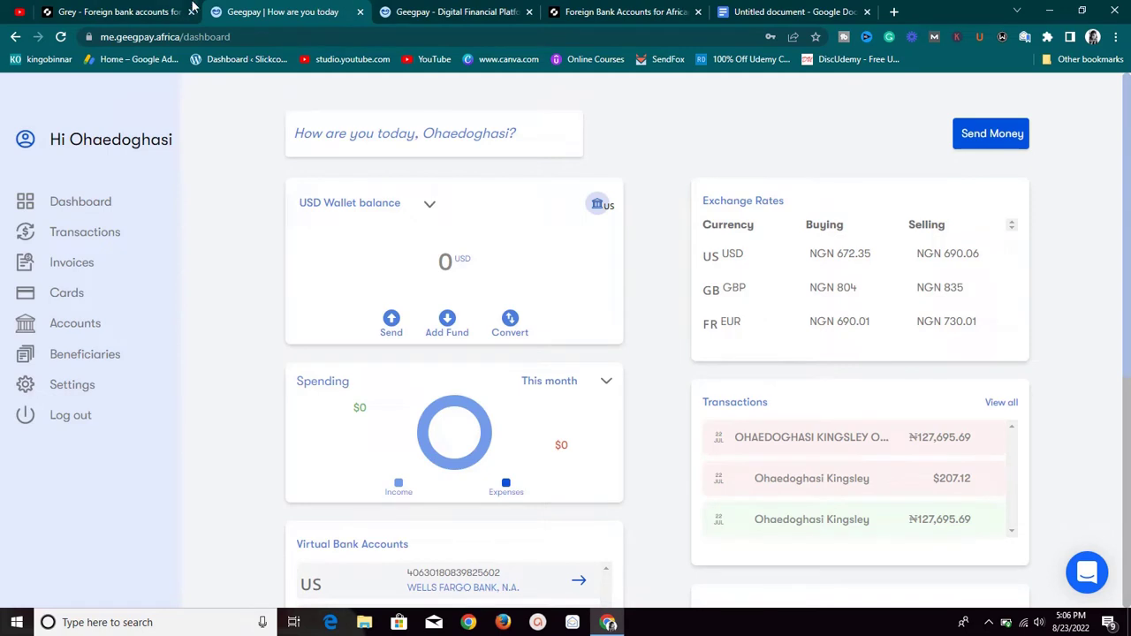
Check the comparison outline, then scroll Grey's Home to its top: balances and the 50 EUR to 34,500 NGN conversion.
left_click(860, 9)
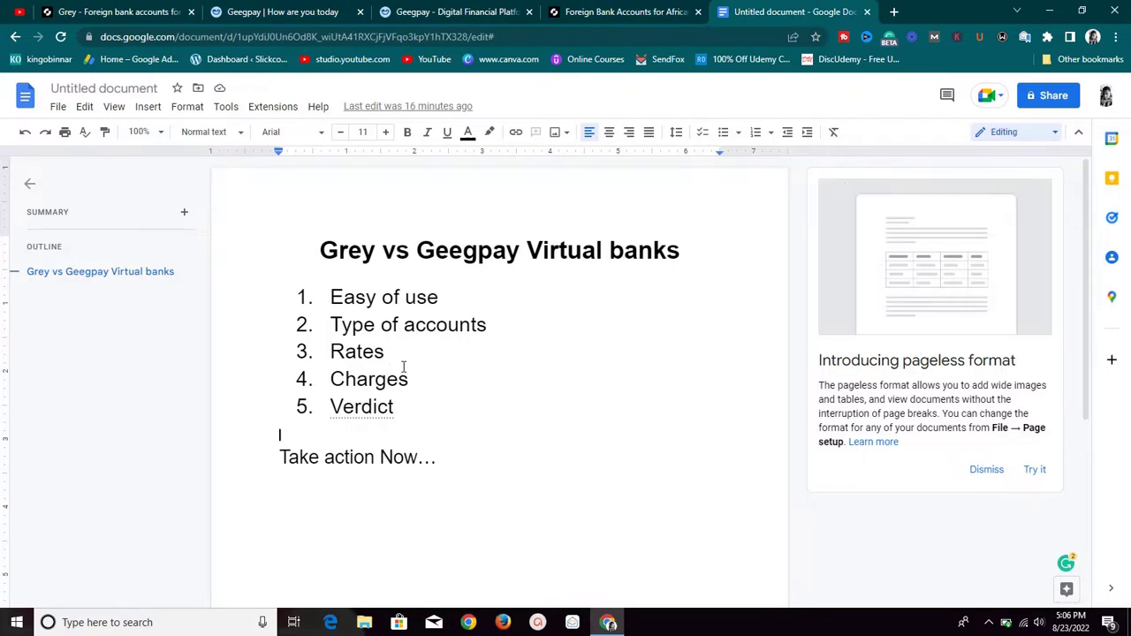
left_click(115, 12)
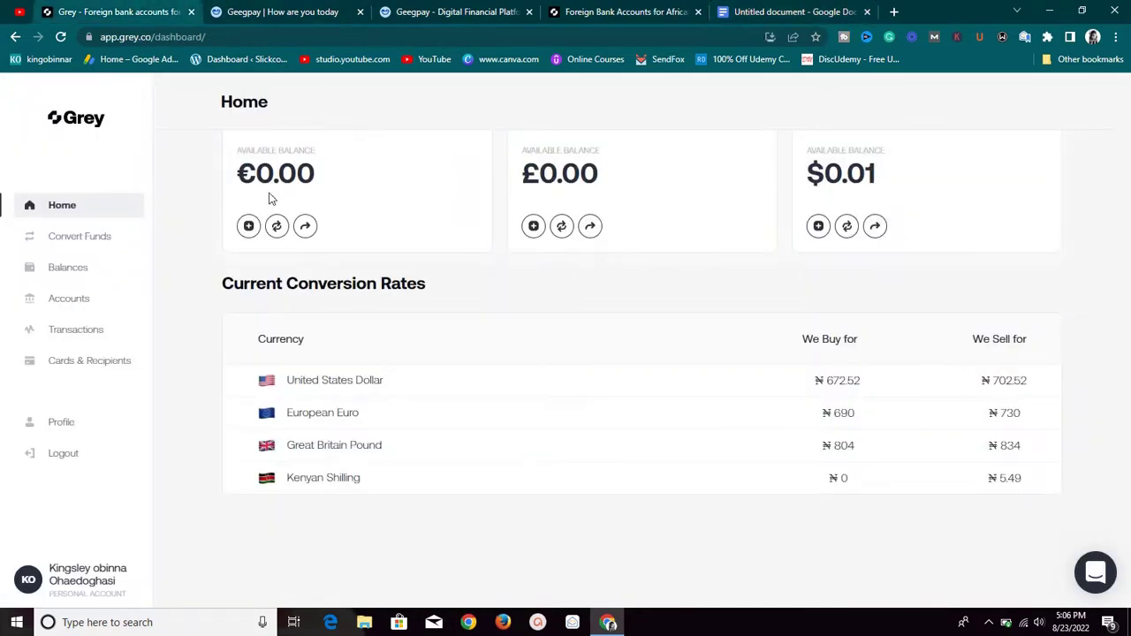
scroll(477, 283, "up", 3)
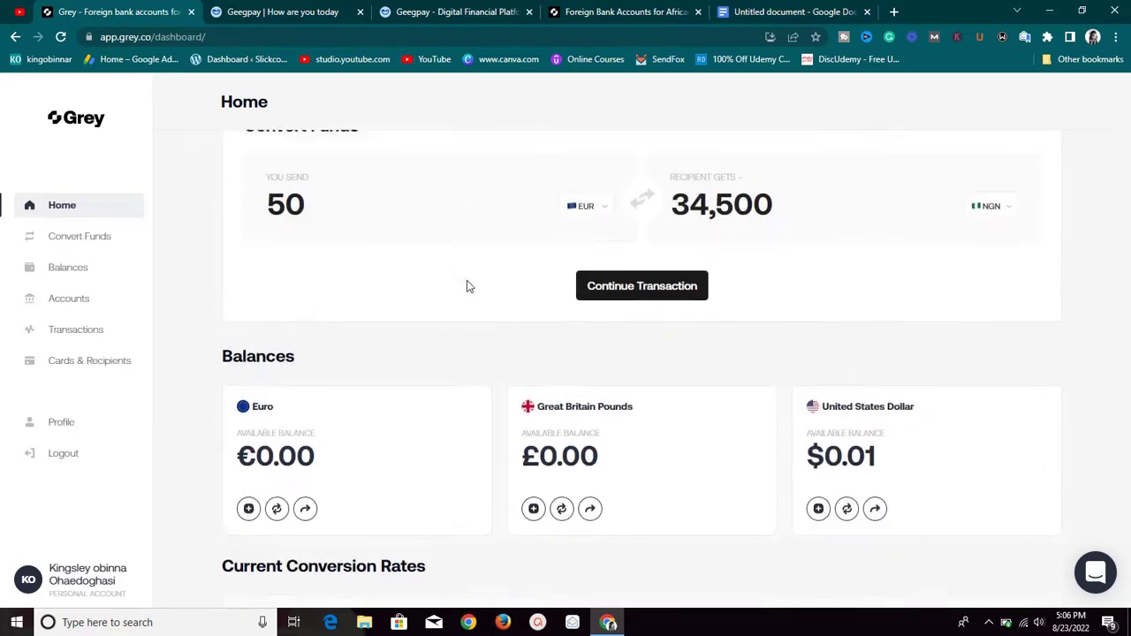
scroll(468, 286, "up", 1)
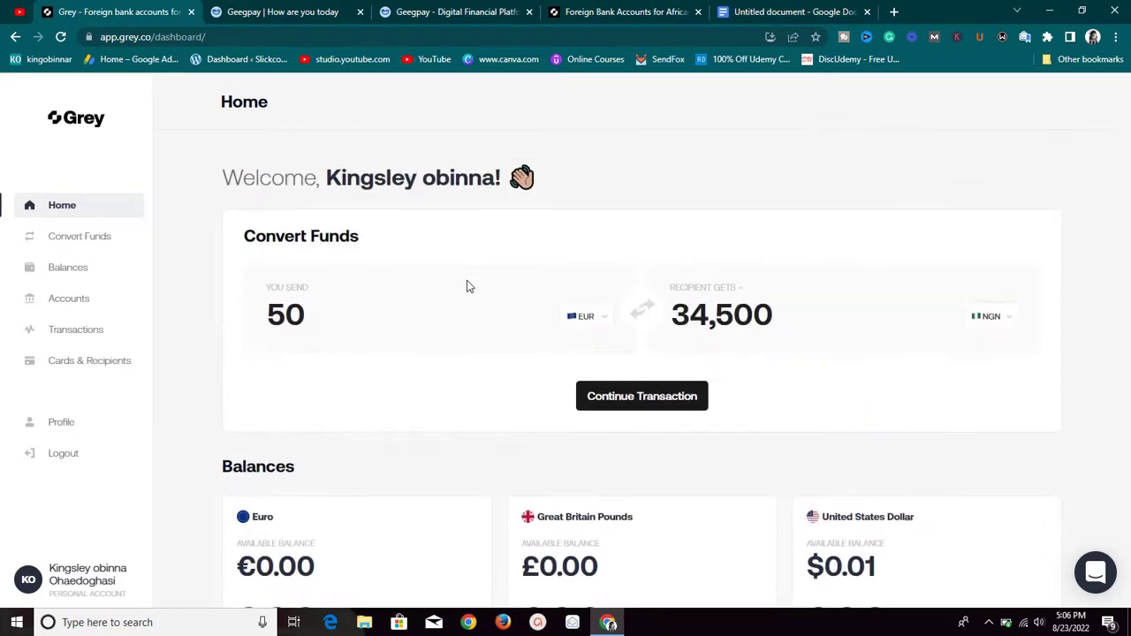
left_click(78, 307)
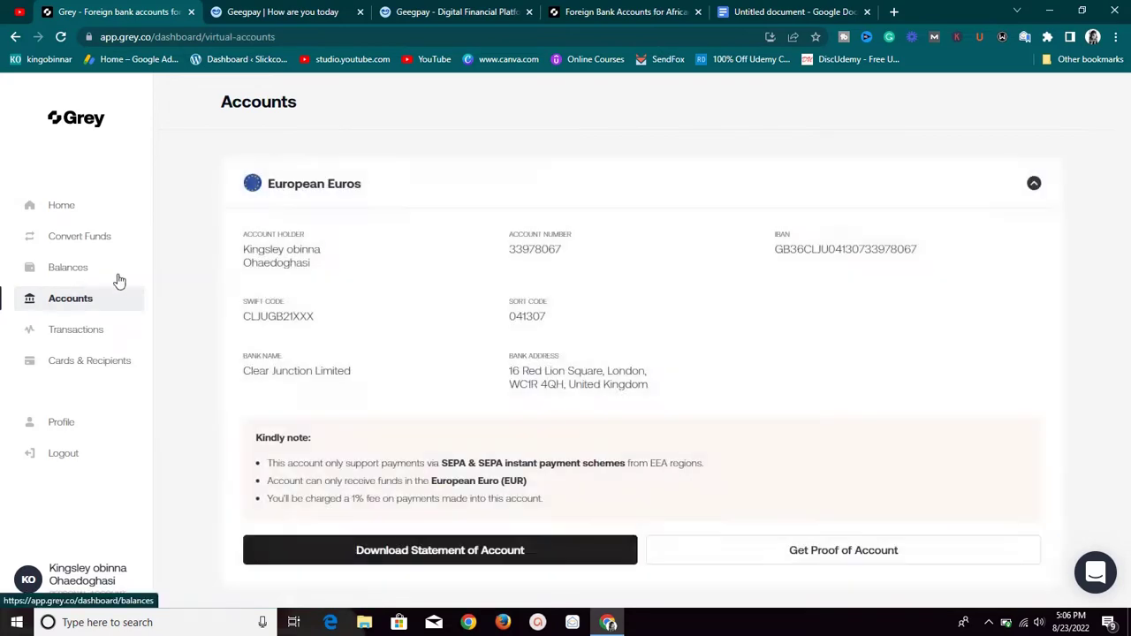
Review Grey's EUR, GBP and USD accounts, including the Silvergate Bank checking account with its 1% fee.
scroll(277, 305, "down", 2)
scroll(277, 305, "down", 9)
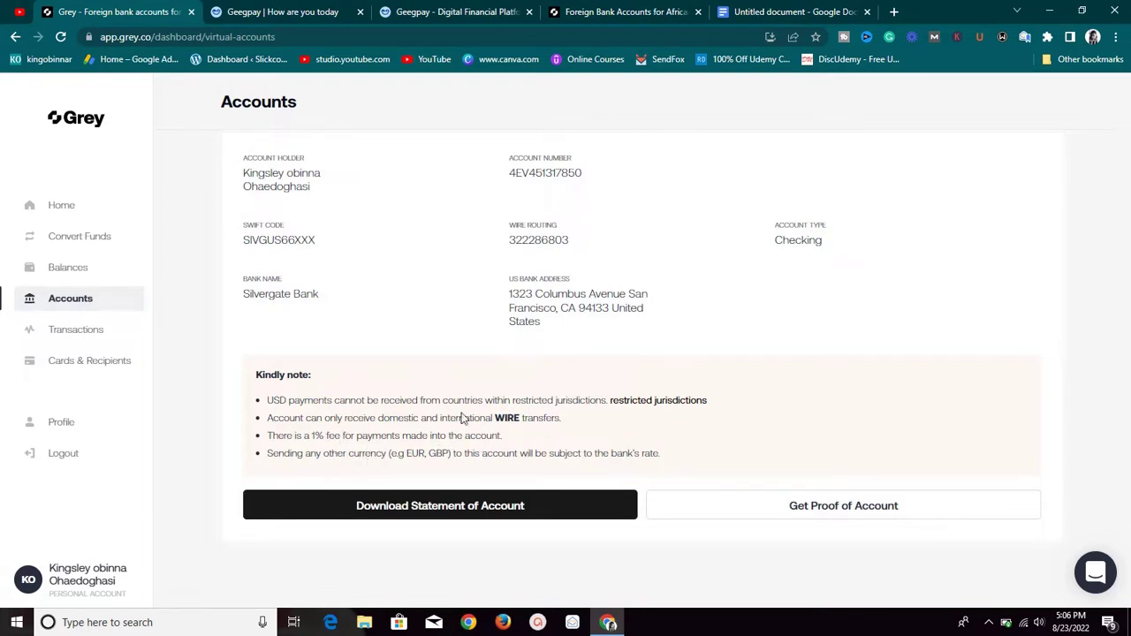
scroll(496, 341, "up", 1)
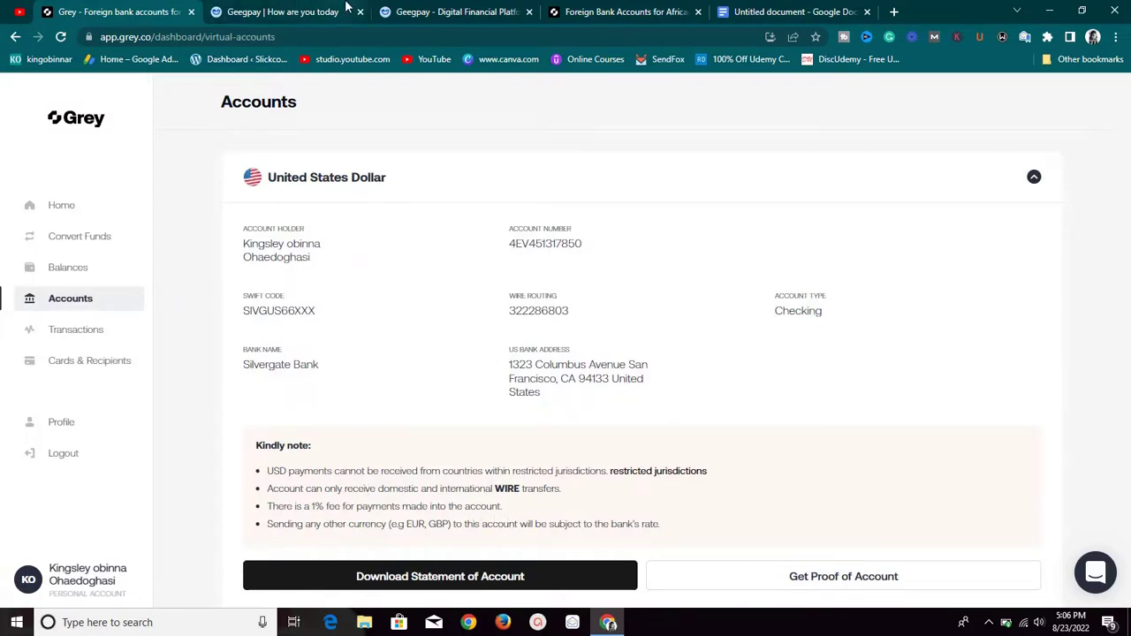
left_click(283, 11)
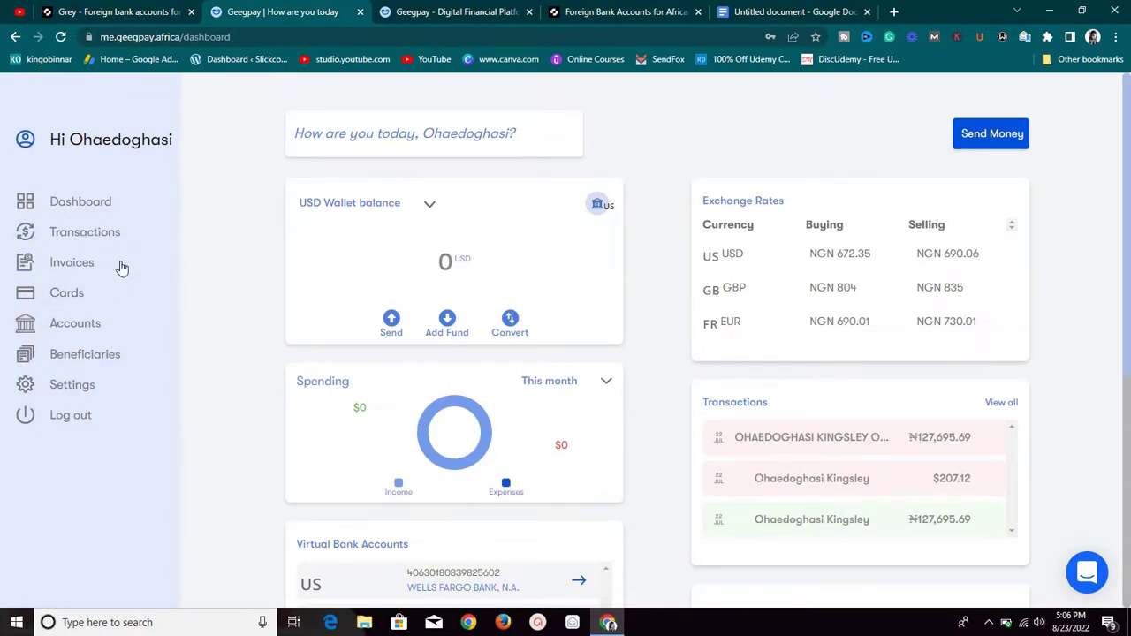
left_click(82, 323)
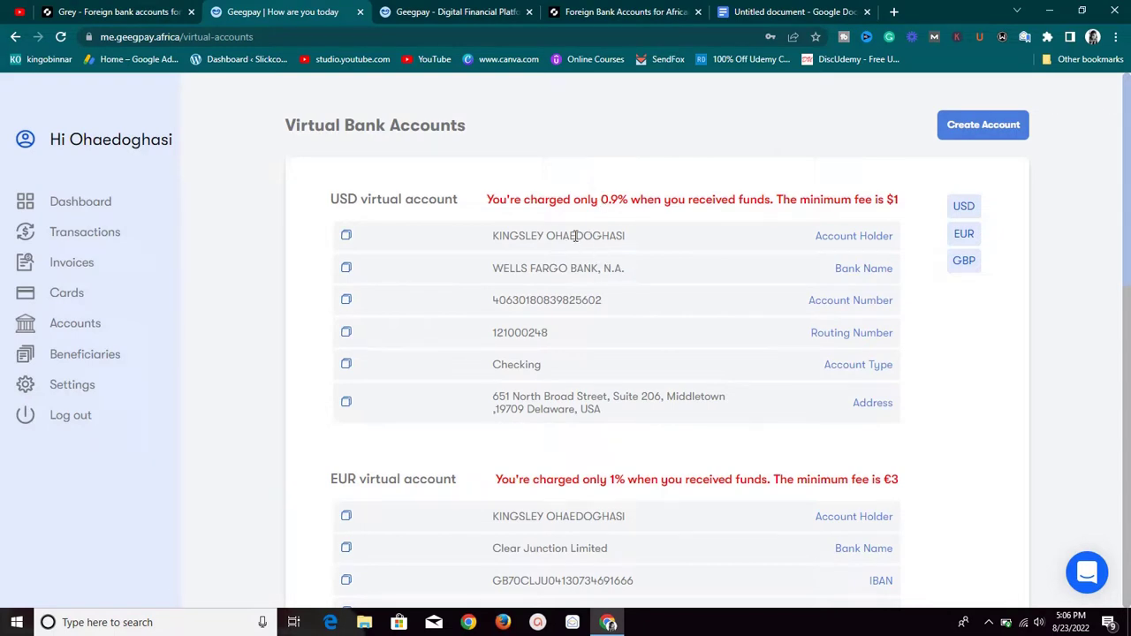
left_click(87, 7)
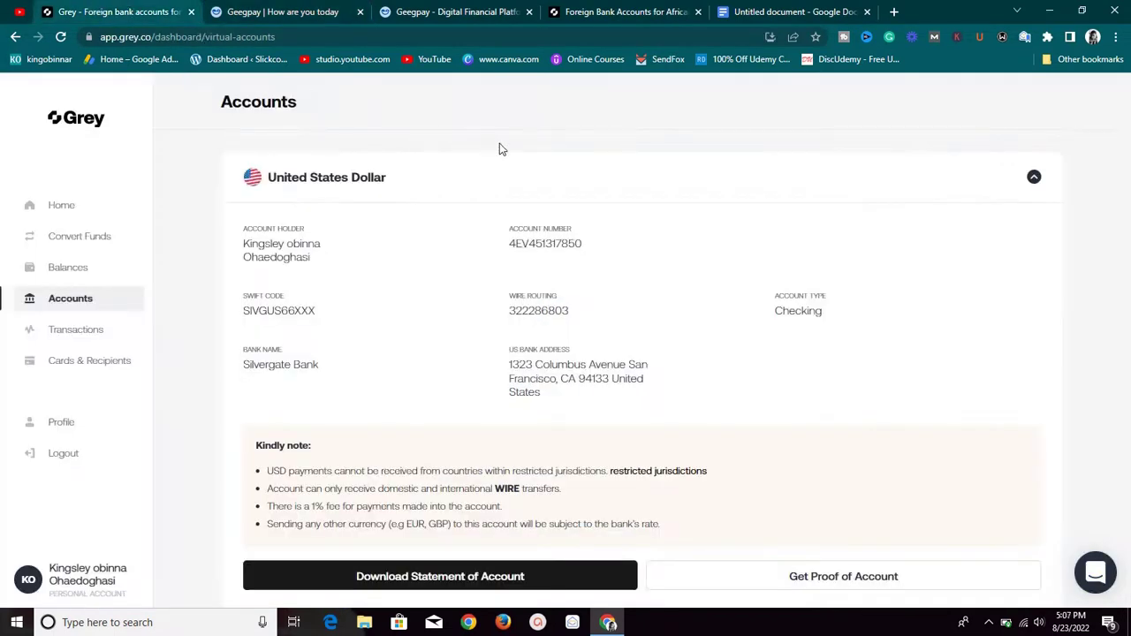
Show Grey's €0.00 available and ledger euro balances with the European Euro account details.
scroll(508, 151, "up", 5)
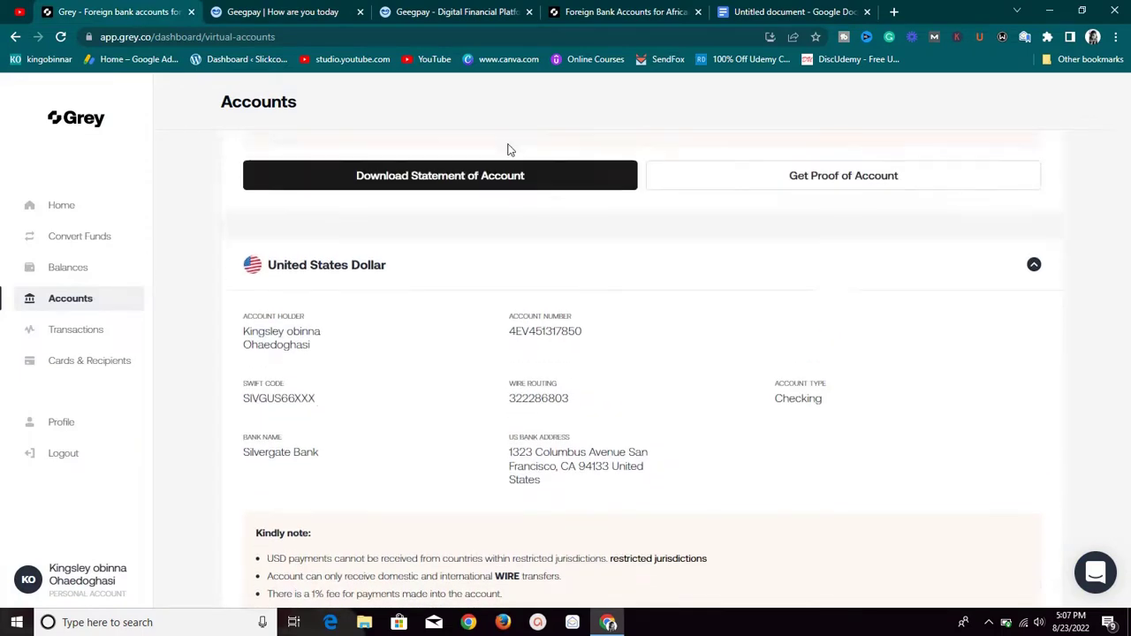
scroll(508, 162, "up", 2)
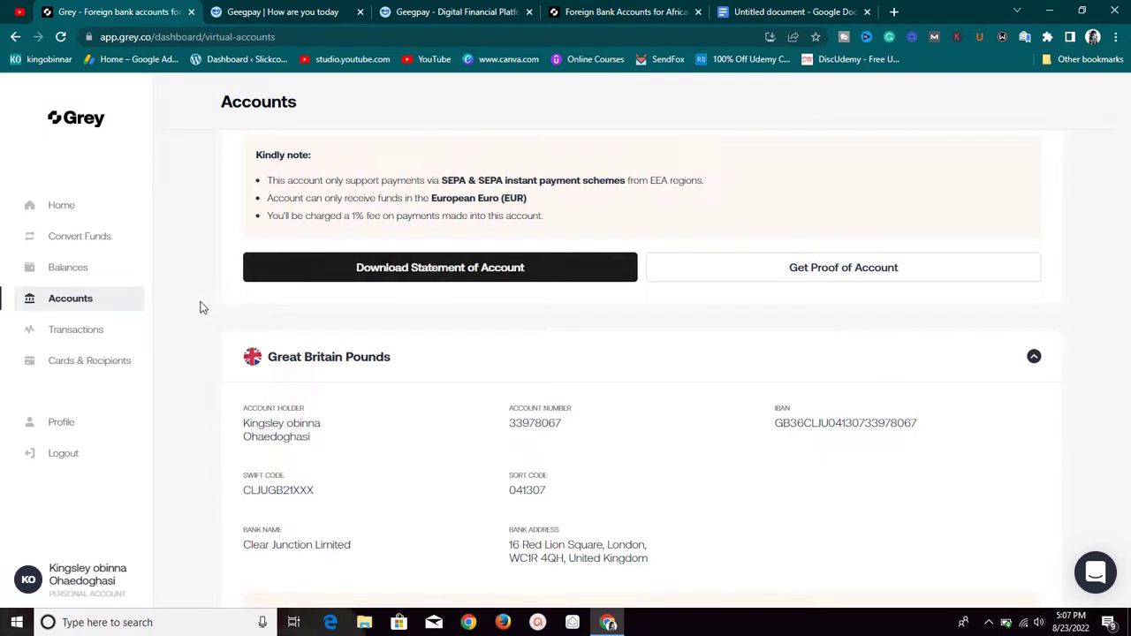
scroll(163, 228, "up", 1)
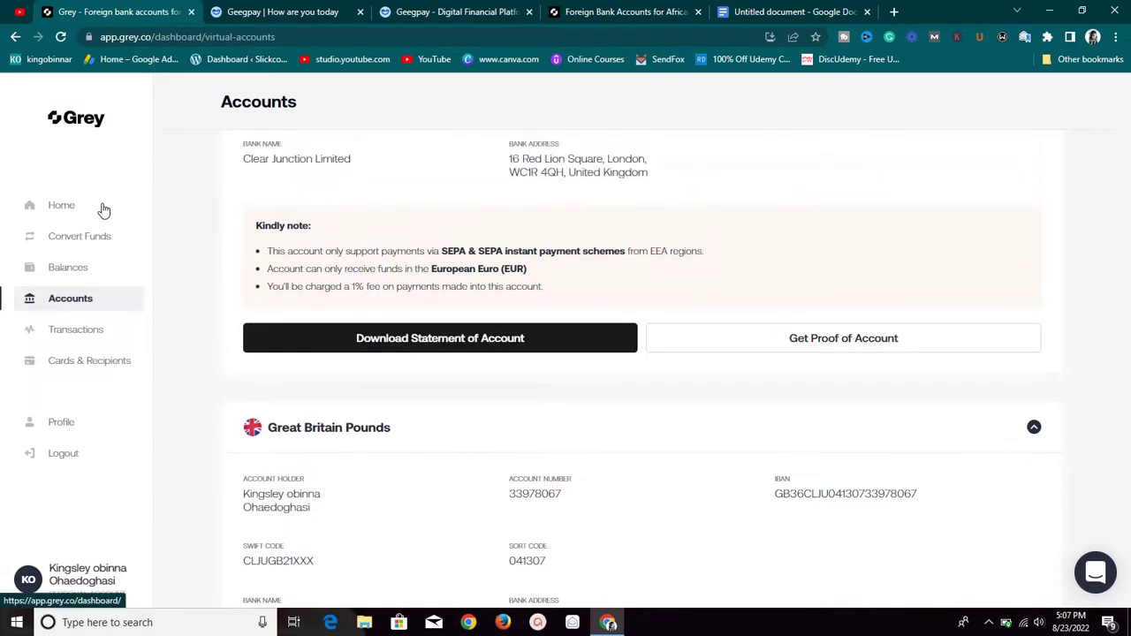
left_click(70, 269)
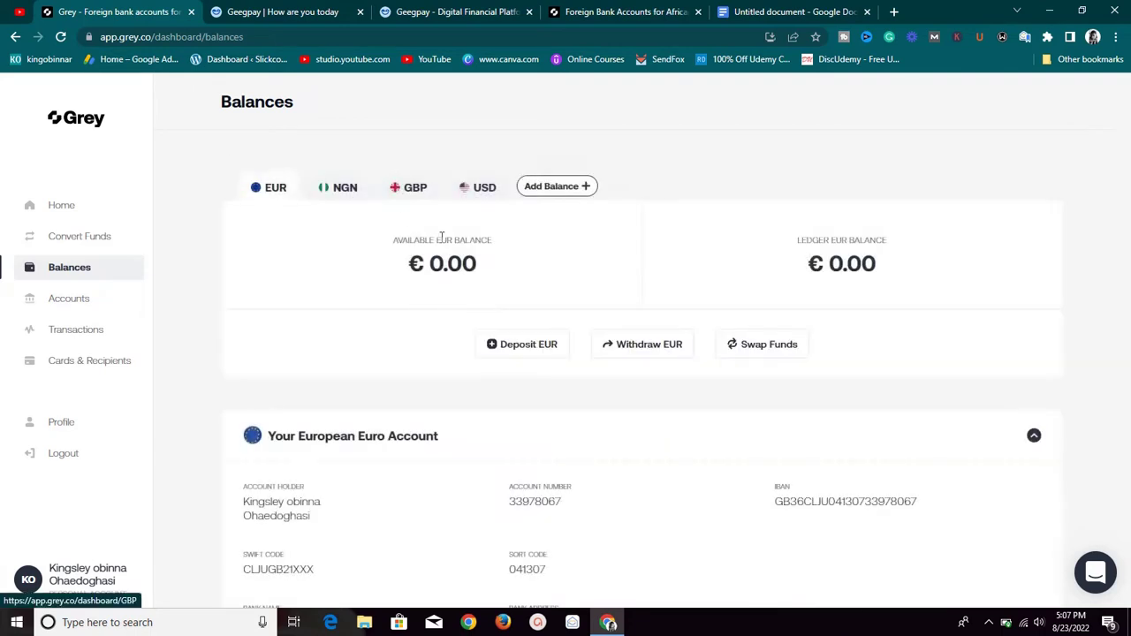
Quote a 10 USD swap into Grey's NGN Balance: 6,657.95 to receive, but insufficient balance.
left_click(469, 192)
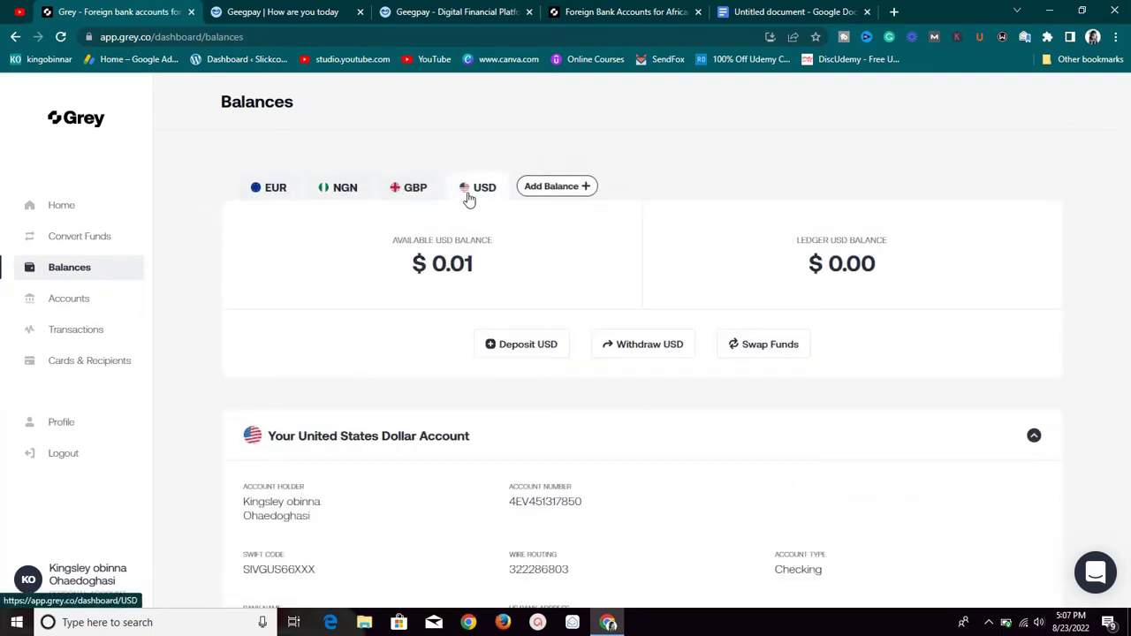
left_click(764, 347)
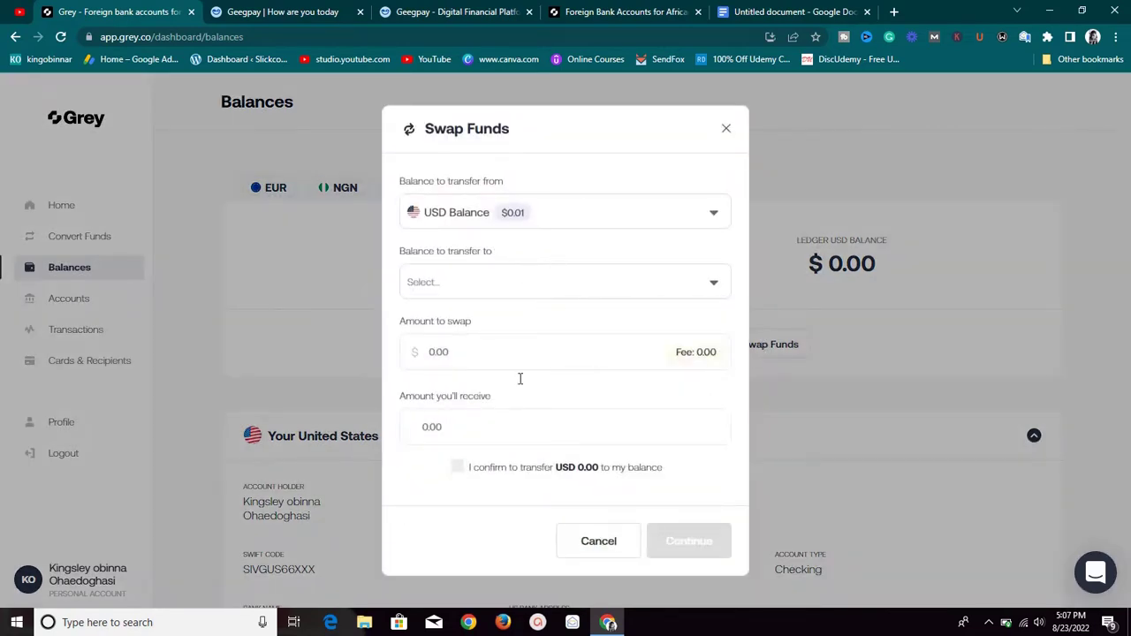
left_click(598, 282)
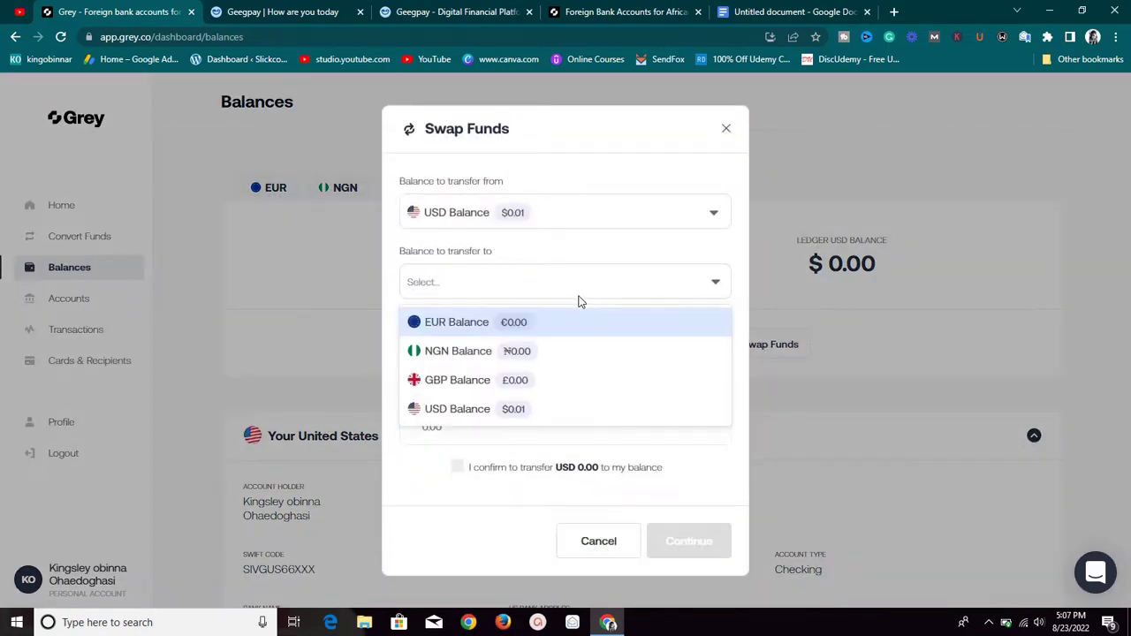
left_click(471, 353)
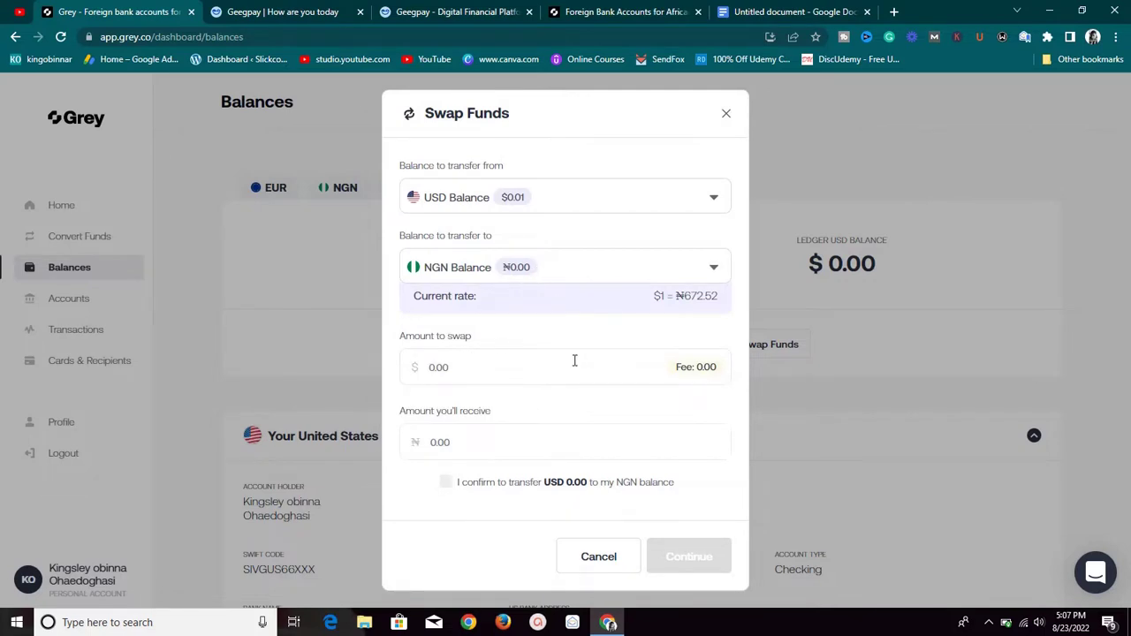
type("10")
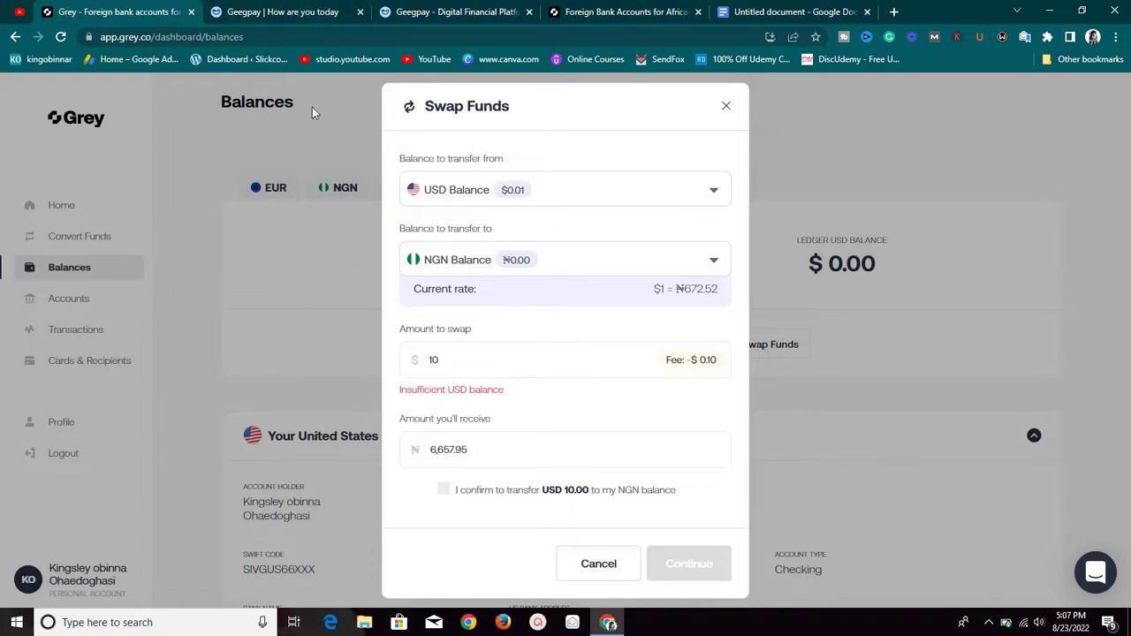
left_click(292, 11)
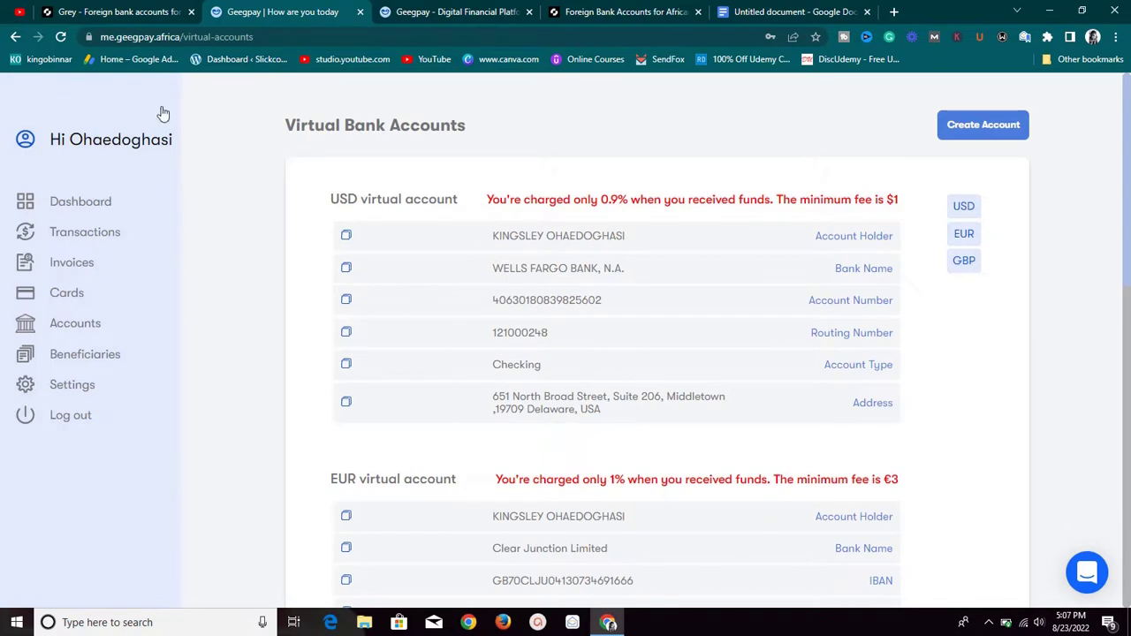
Set Geegpay's converter to go from the USD Wallet to the NGN Wallet.
left_click(104, 200)
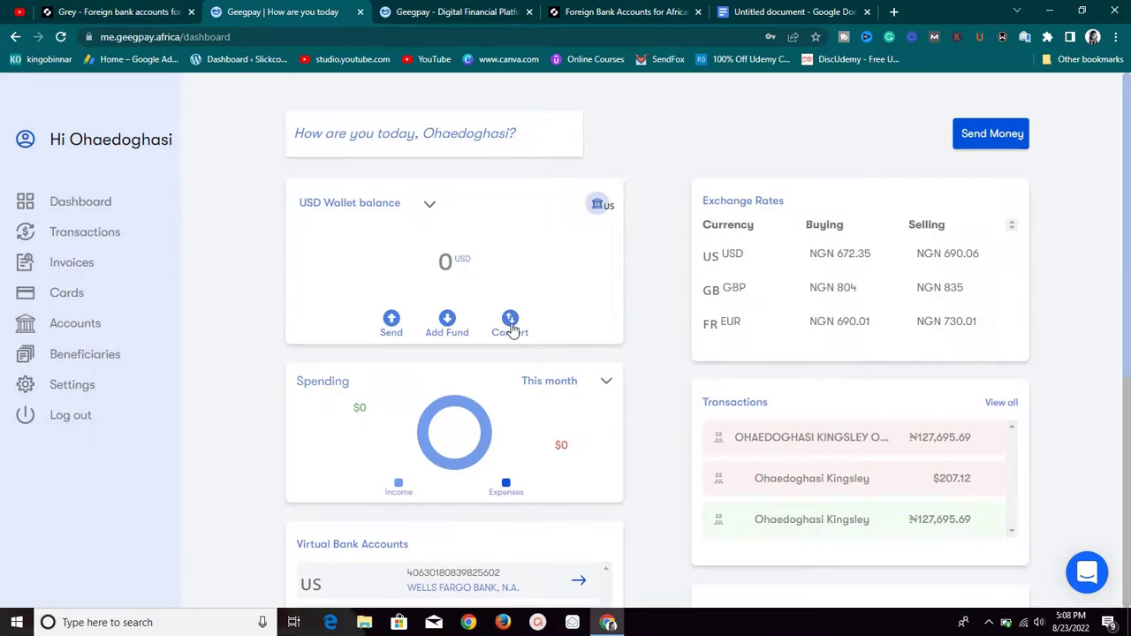
left_click(510, 324)
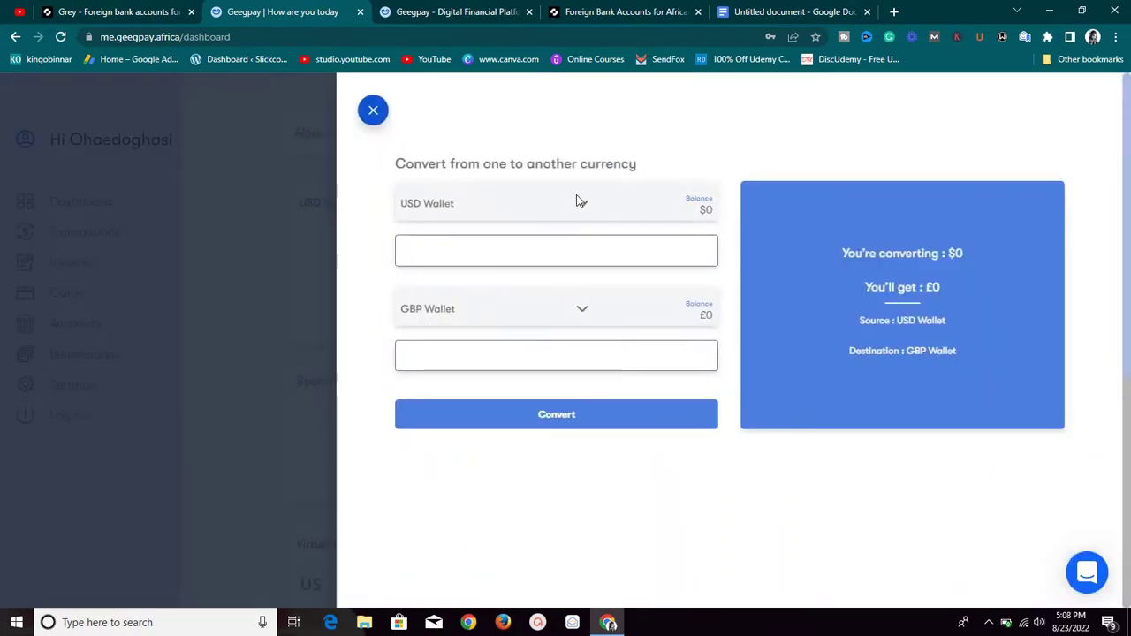
left_click(562, 247)
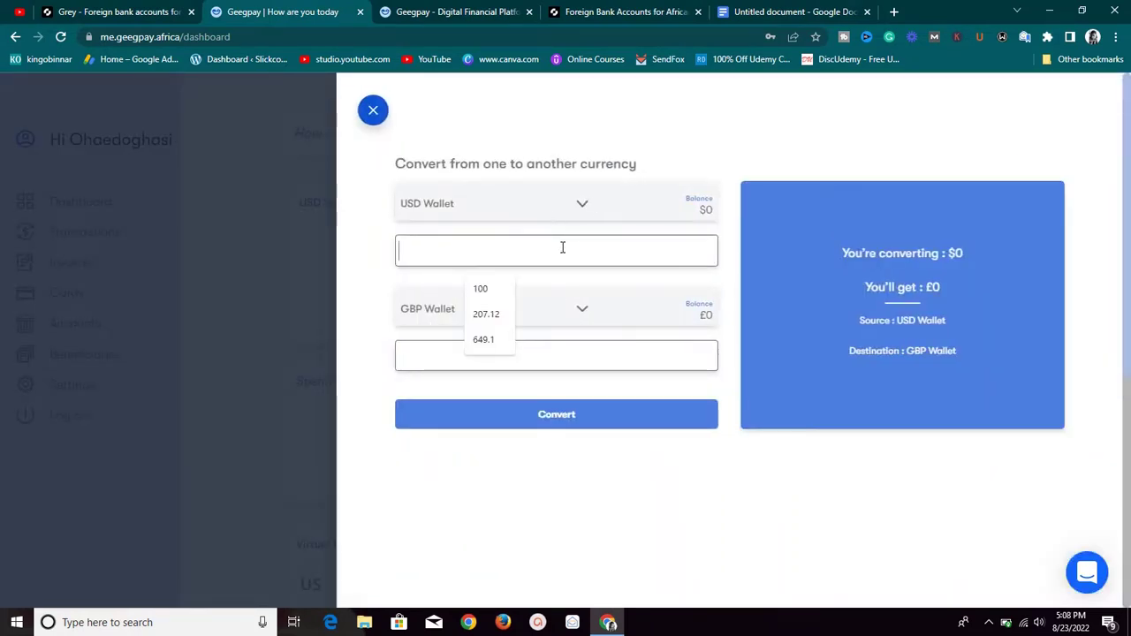
left_click(582, 206)
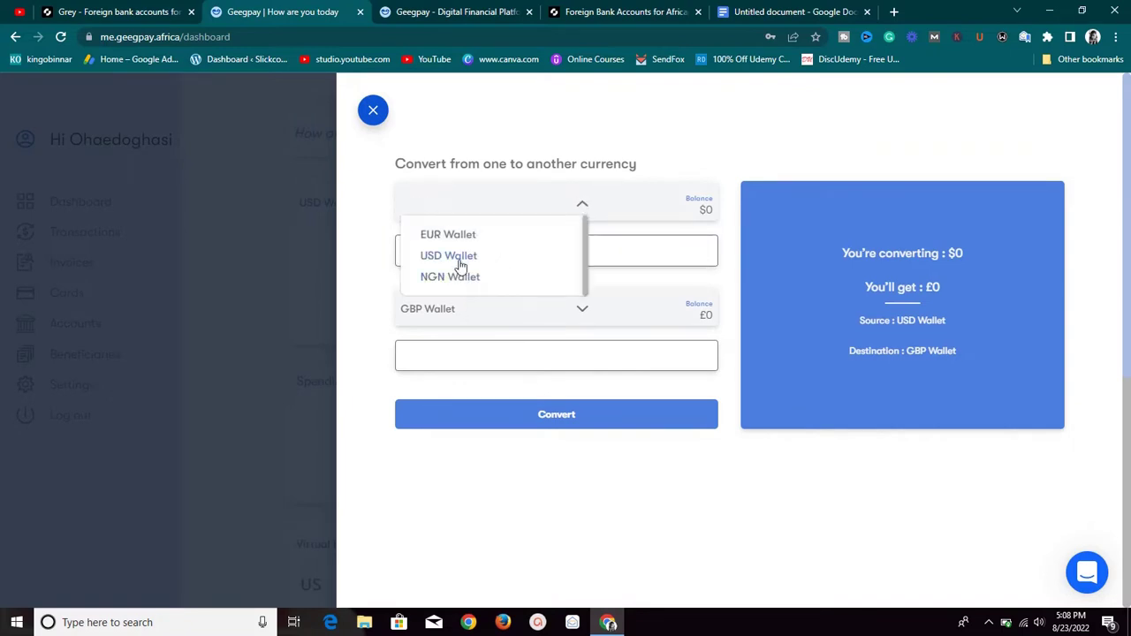
left_click(460, 259)
left_click(583, 311)
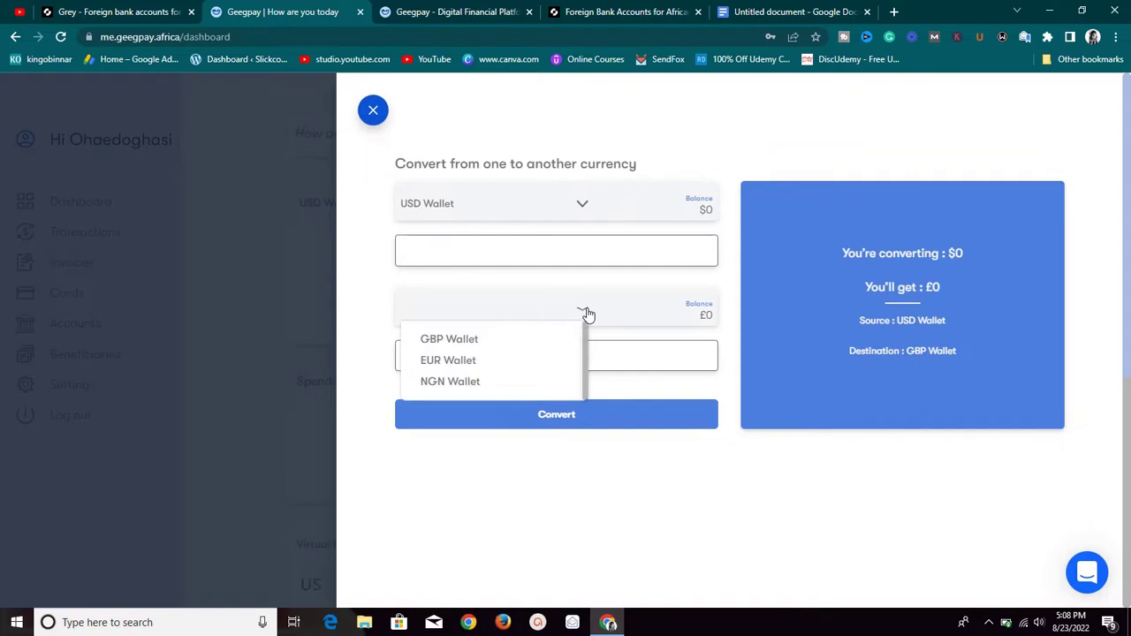
left_click(464, 383)
Convert 10 USD for ₦6,723.5 at 672.35, then compare Grey's ₦6,657.95 quote after a $0.10 fee.
left_click(499, 251)
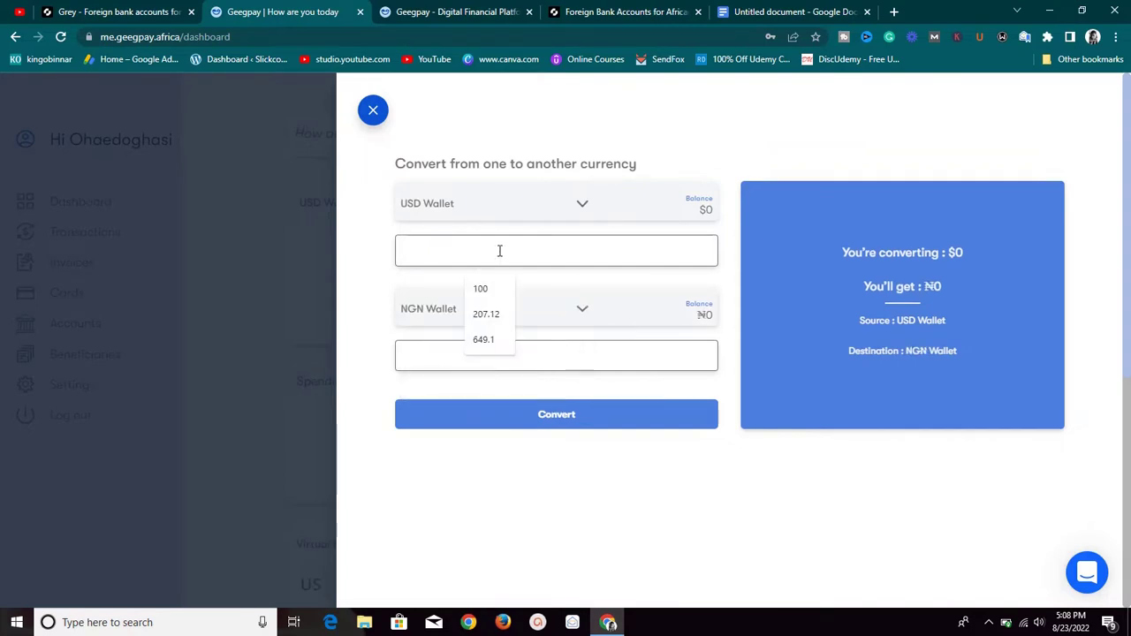
type("10")
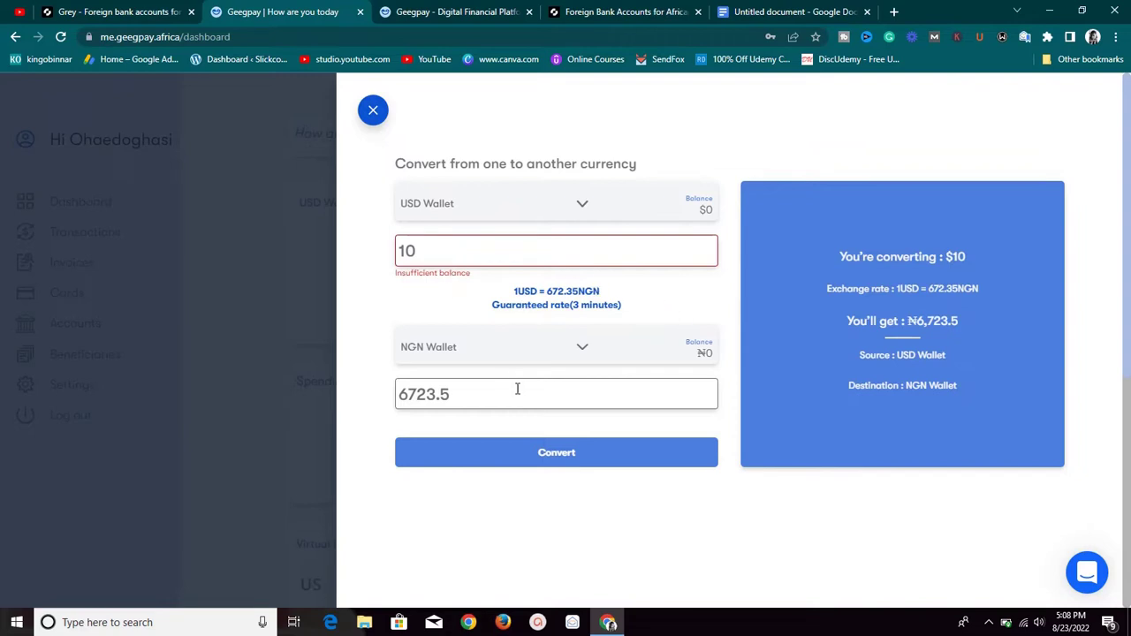
left_click(131, 11)
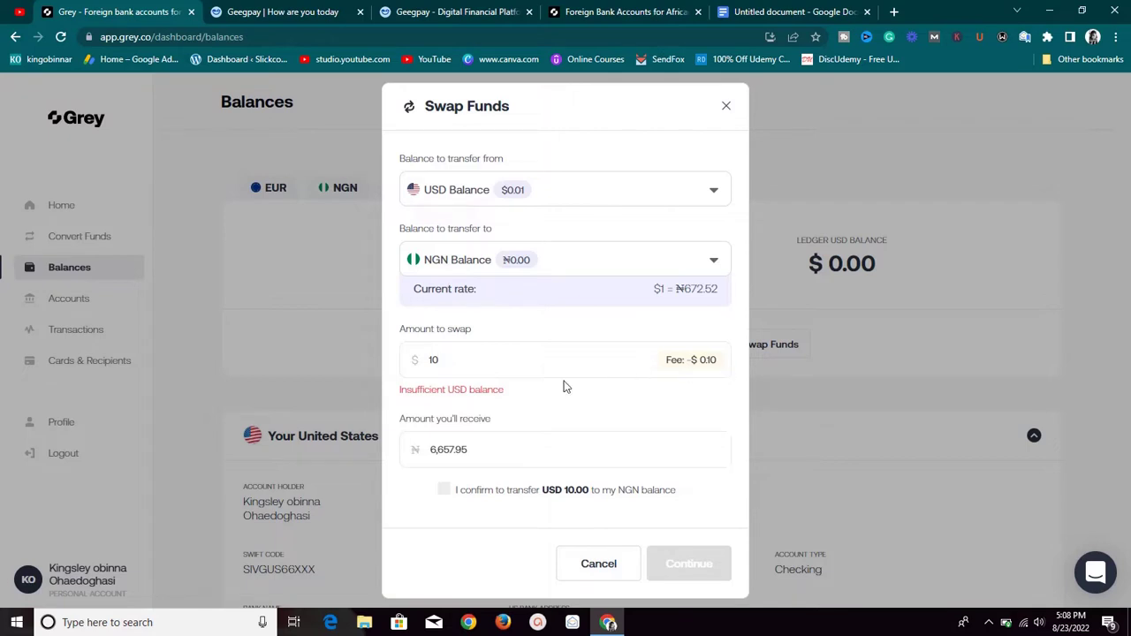
left_click(791, 11)
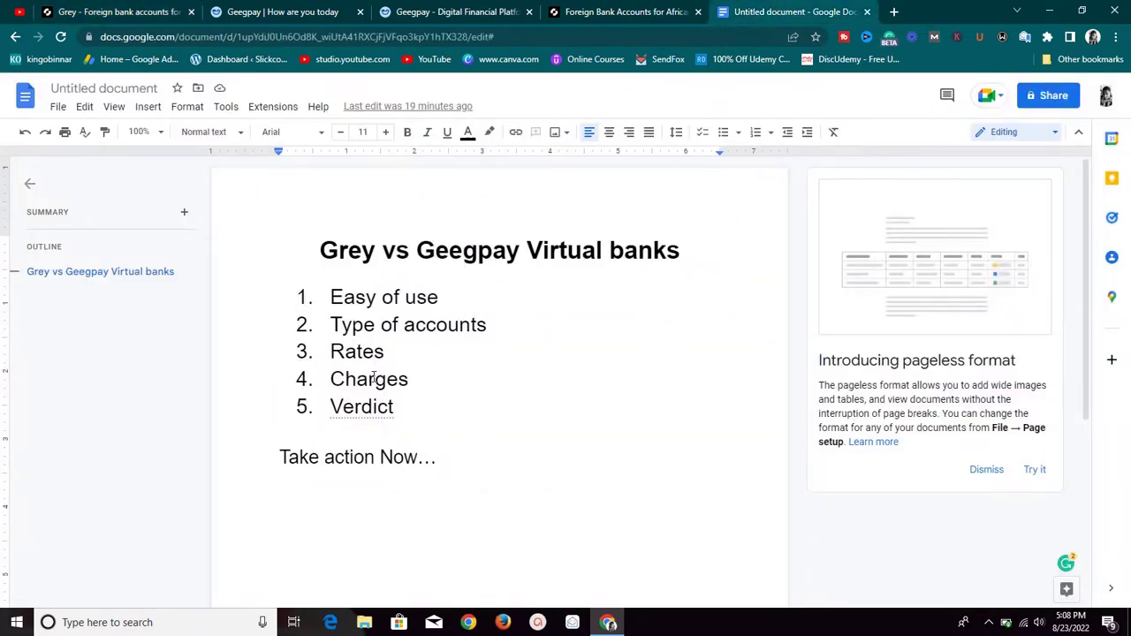
Close Geegpay's converter to show USD rates of 672.35 buying and 690.06 selling.
left_click(141, 9)
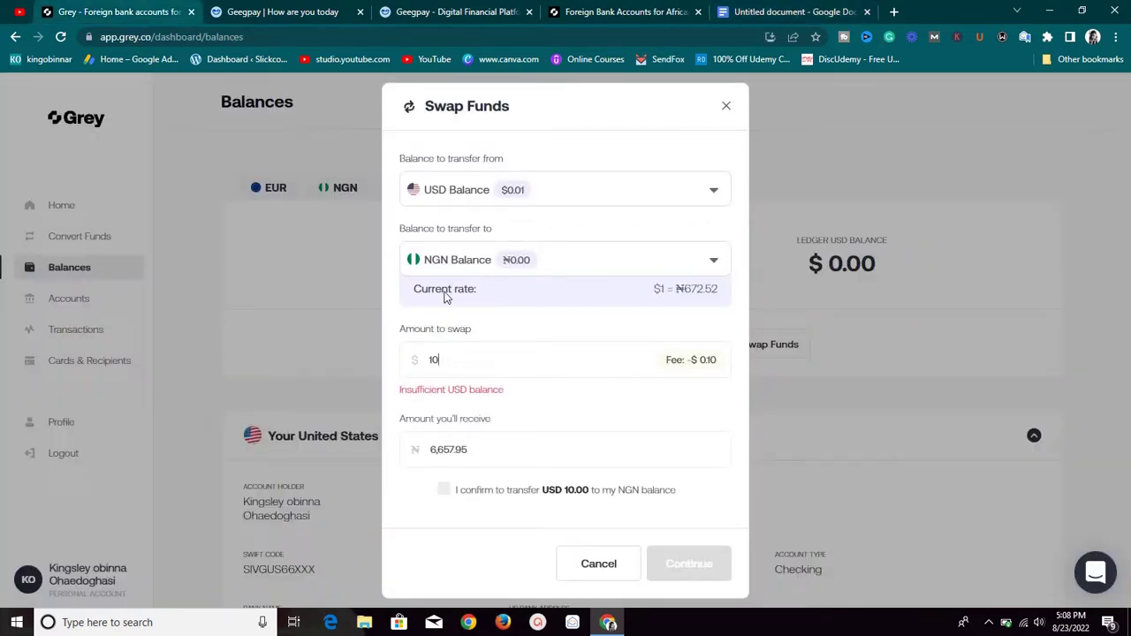
left_click(300, 9)
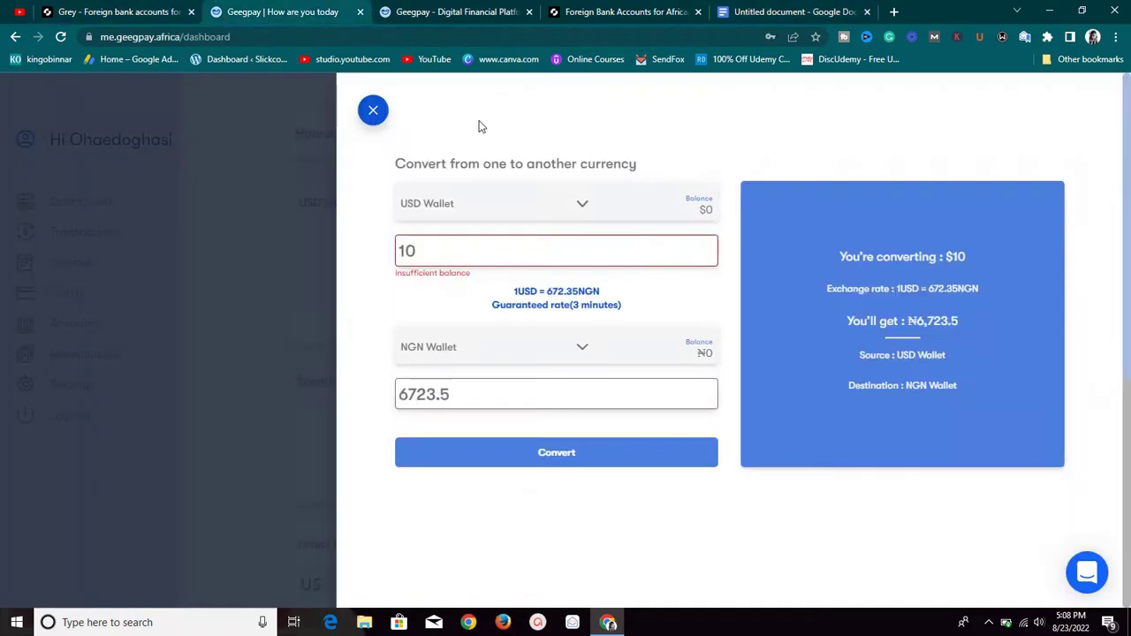
left_click(374, 111)
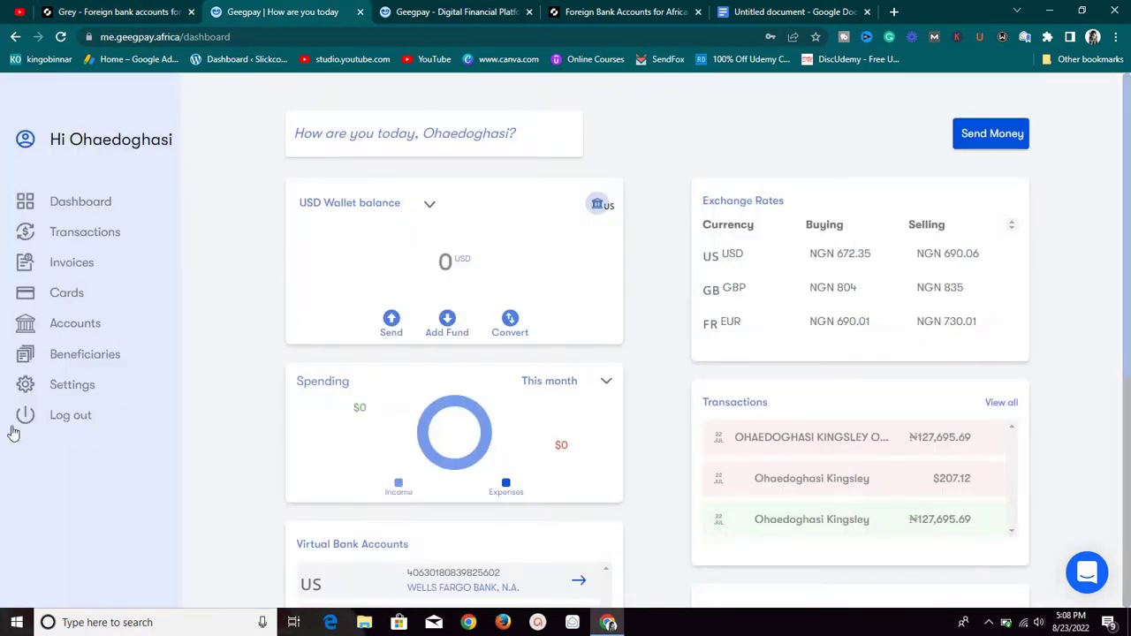
Start a new Virtual card in Geegpay with the alias 'dfff'.
left_click(72, 297)
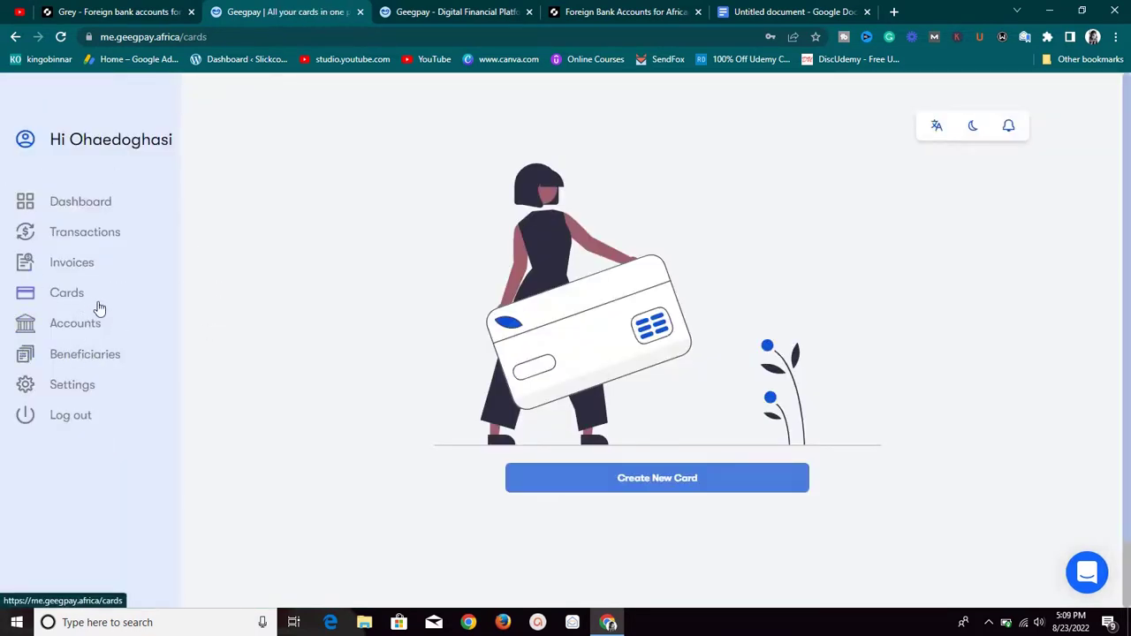
left_click(647, 480)
left_click(693, 182)
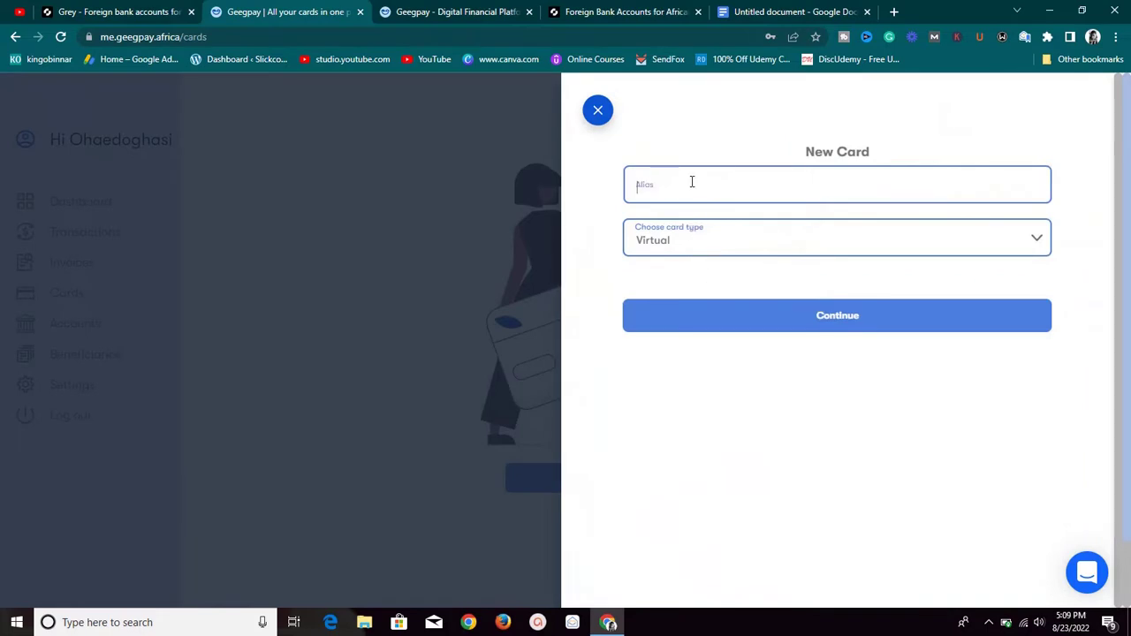
type("dfff")
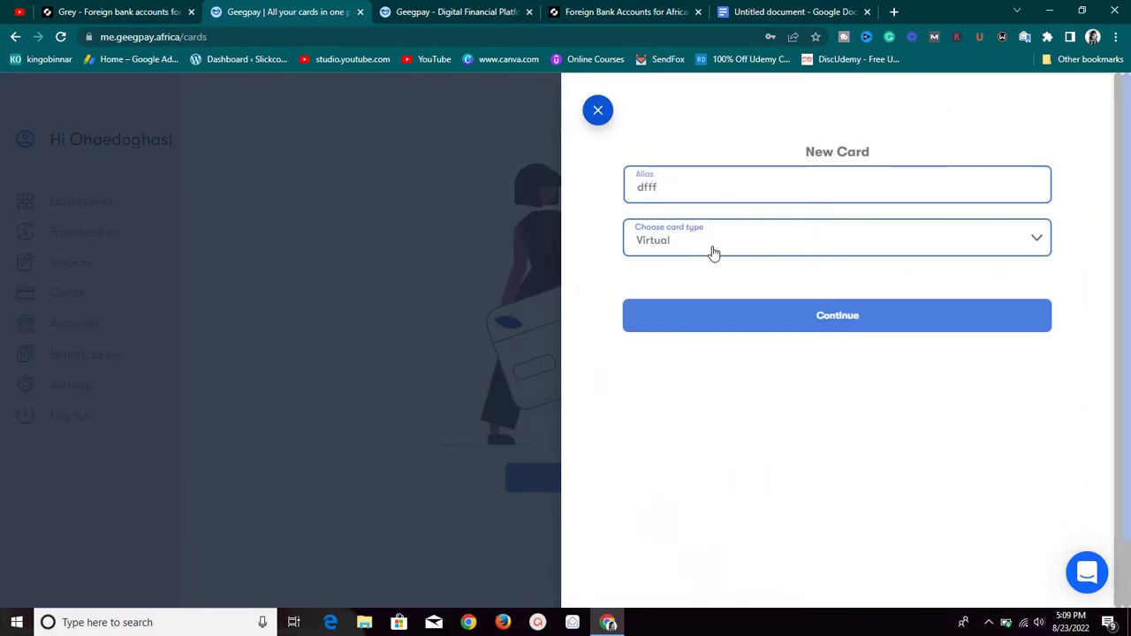
left_click(711, 251)
left_click(659, 276)
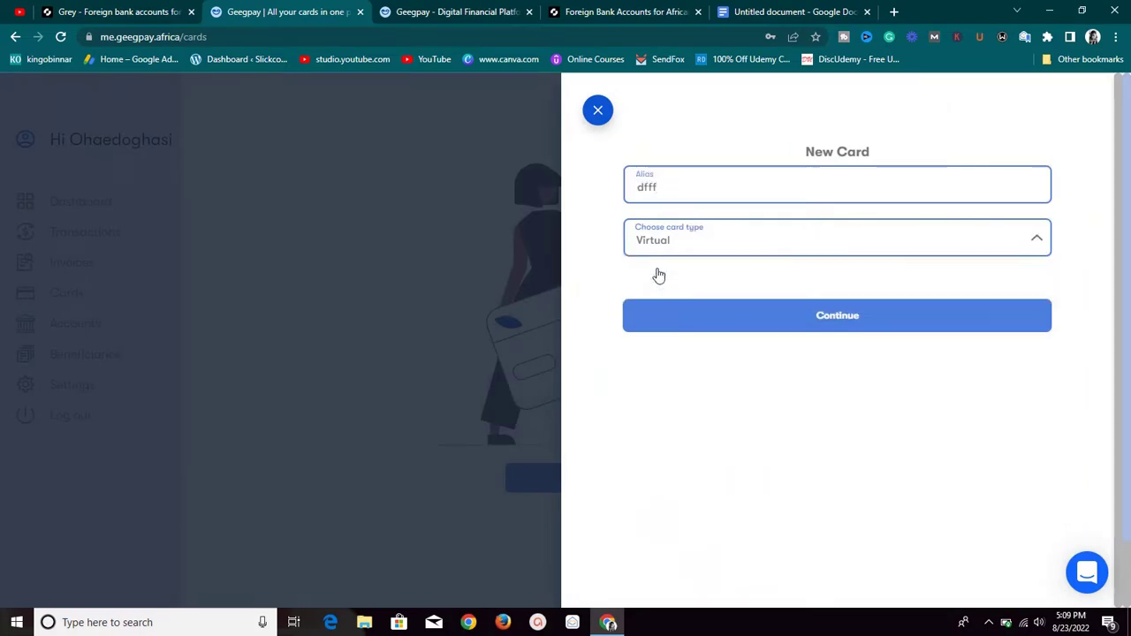
left_click(730, 327)
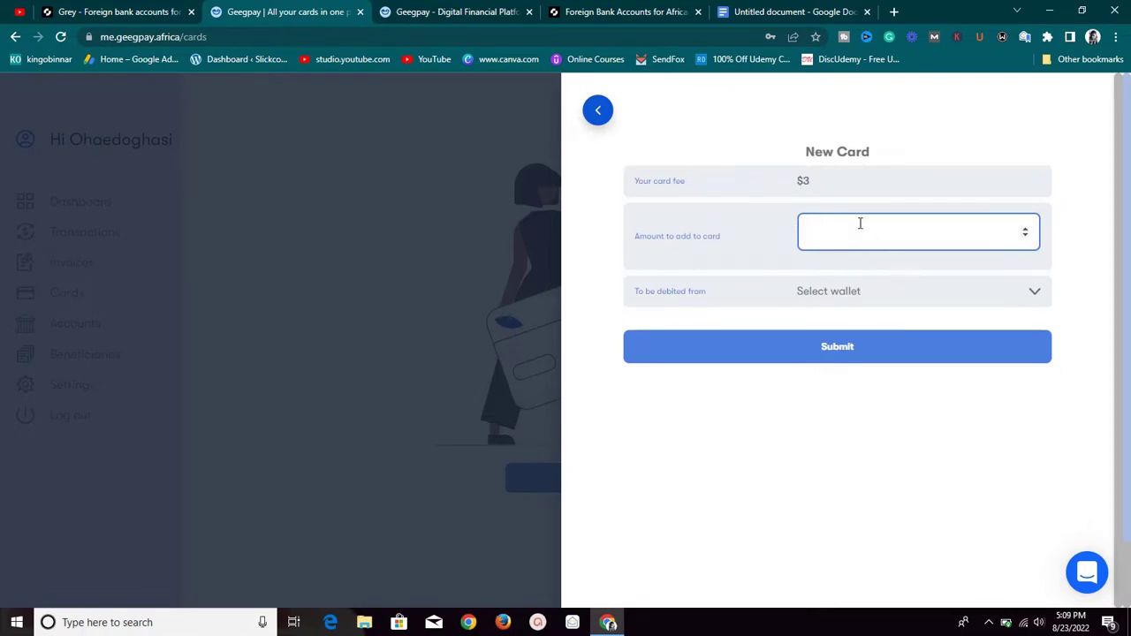
Review the $3 card fee and paying wallets, then cancel the new-card form.
left_click(844, 299)
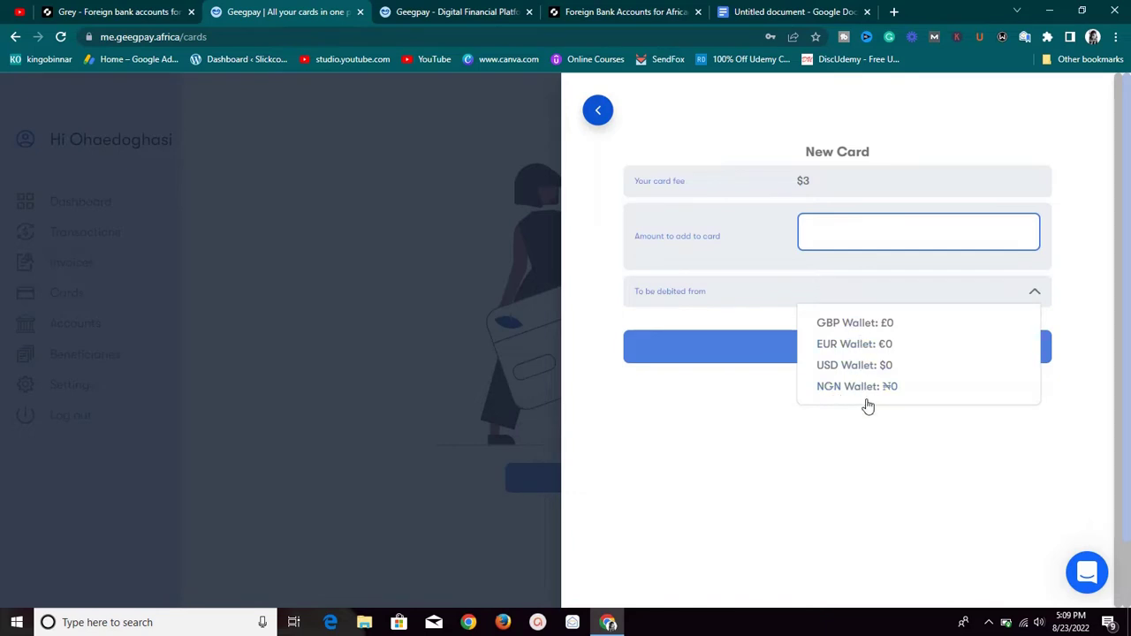
left_click(737, 309)
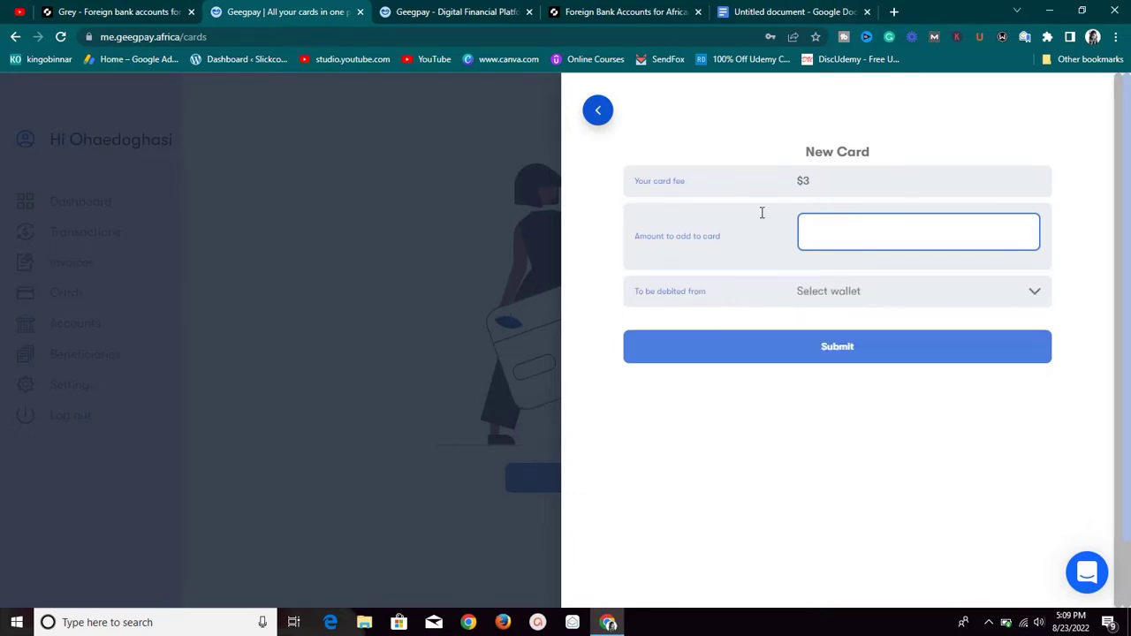
left_click(600, 112)
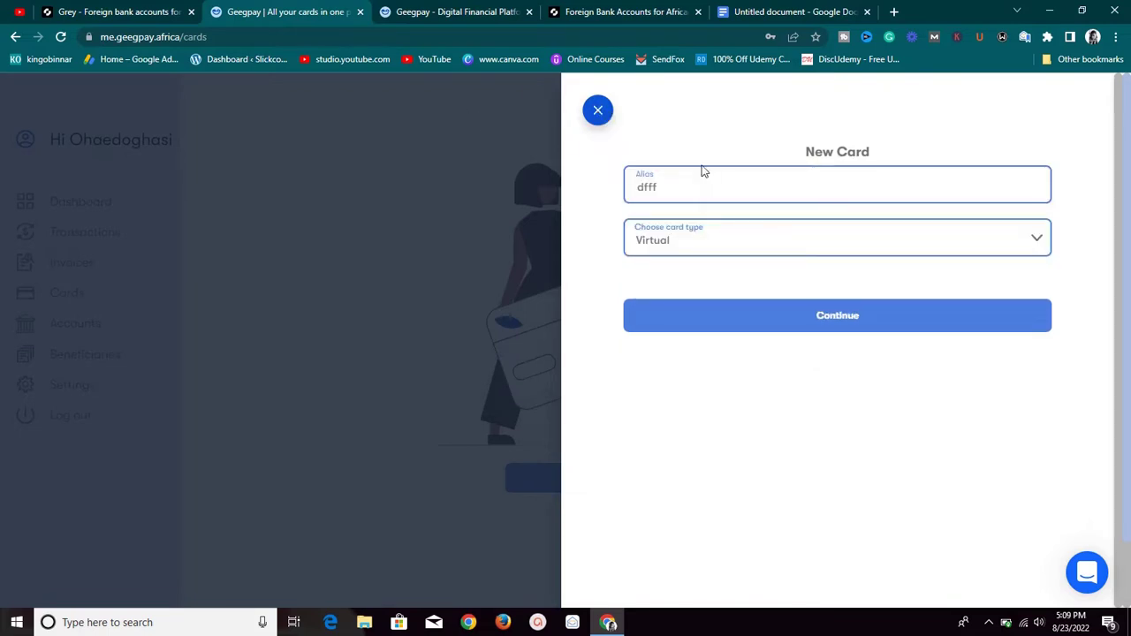
left_click(596, 117)
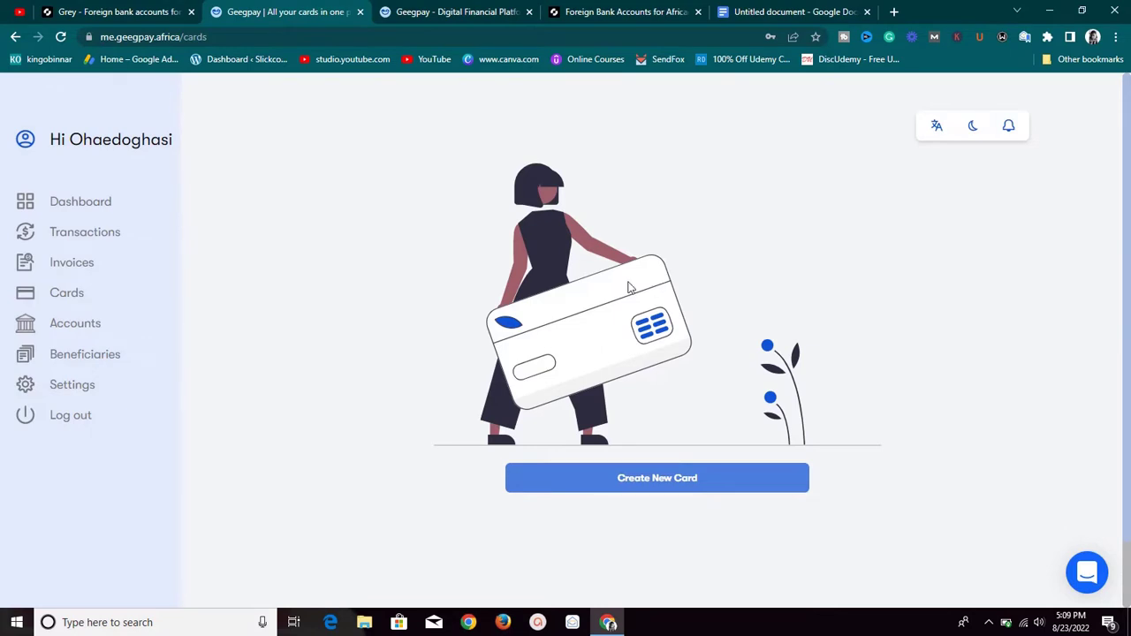
left_click(133, 11)
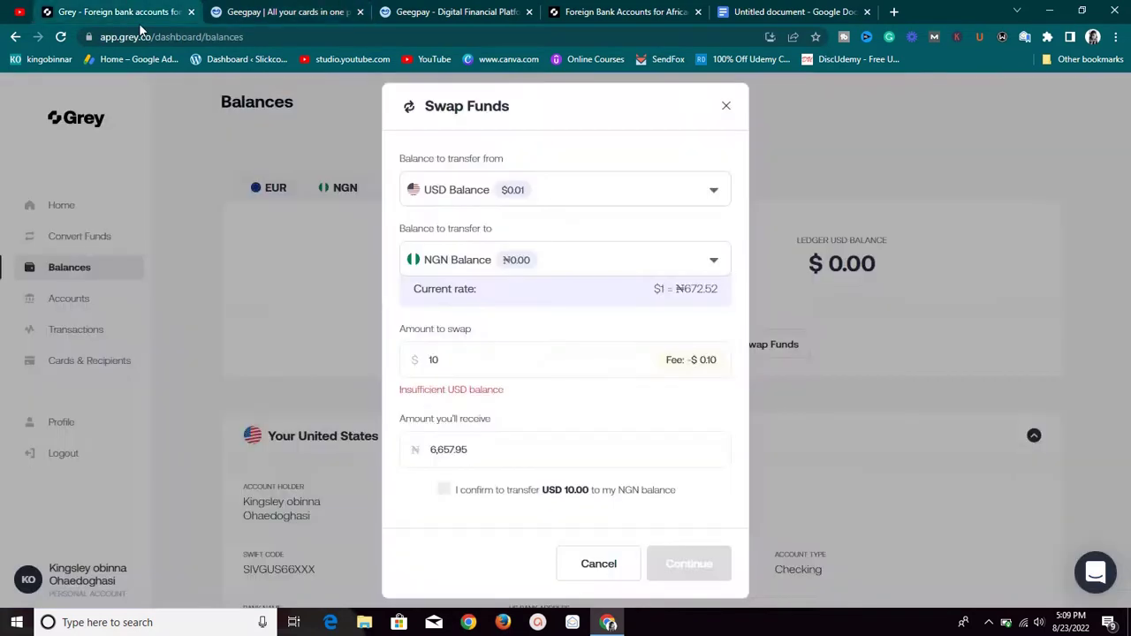
Close Grey's swap dialog and list its three saved NGN bank-account recipients, no cards.
left_click(727, 107)
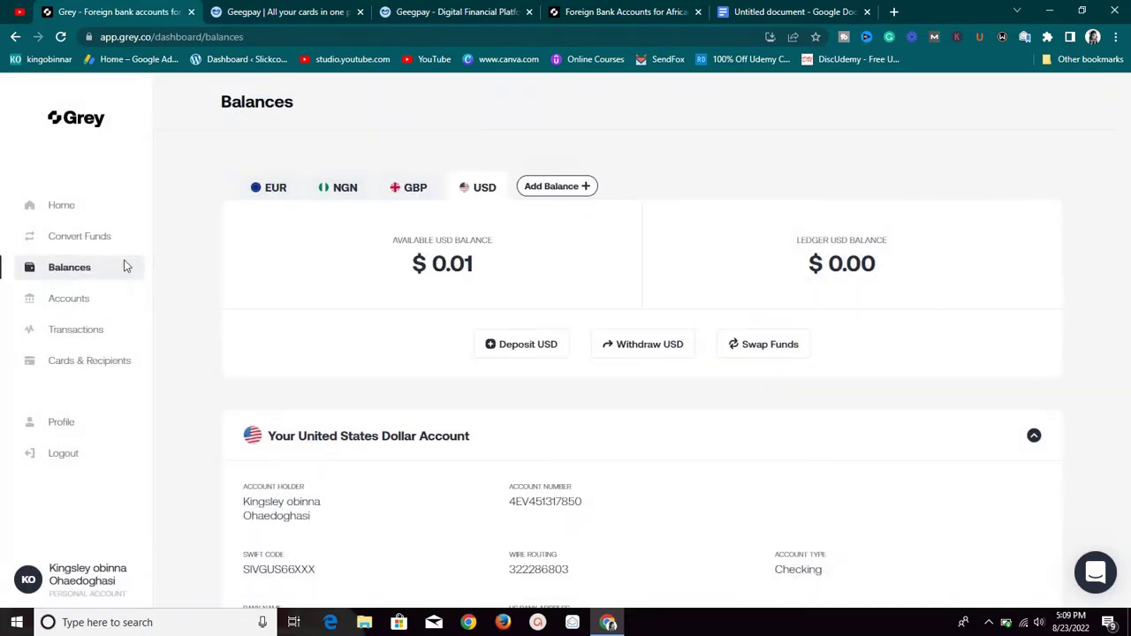
left_click(81, 368)
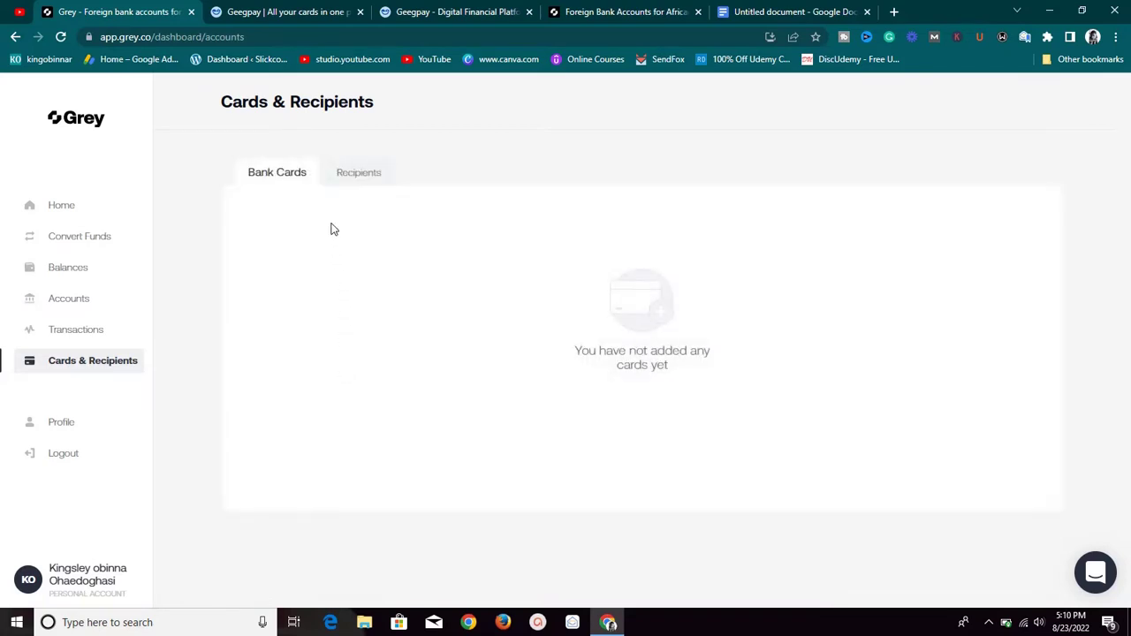
left_click(340, 180)
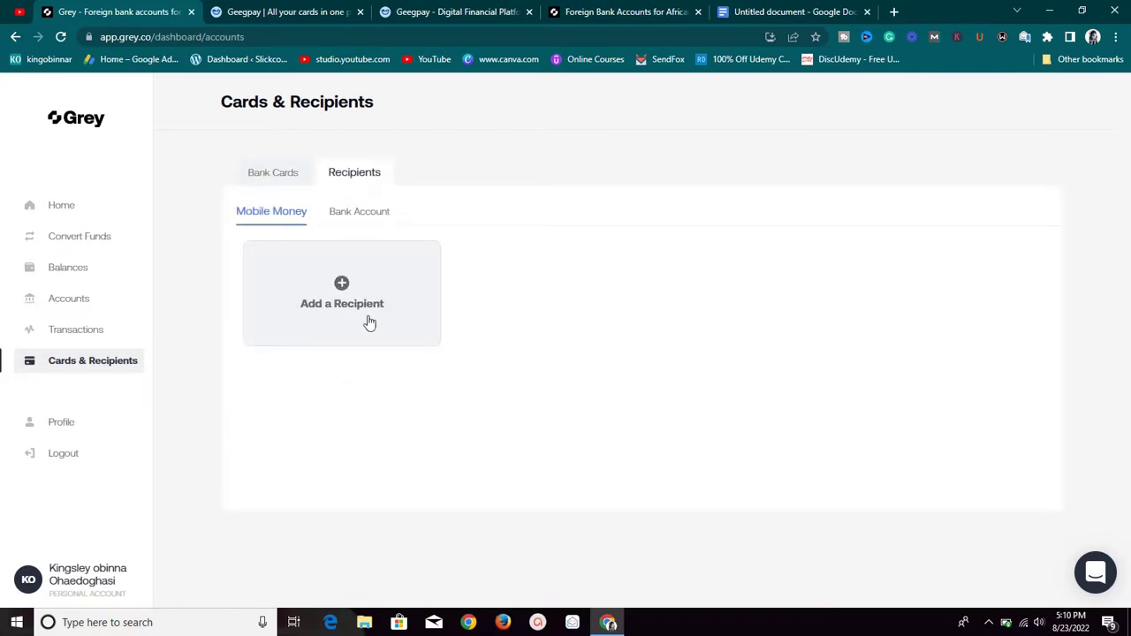
left_click(353, 212)
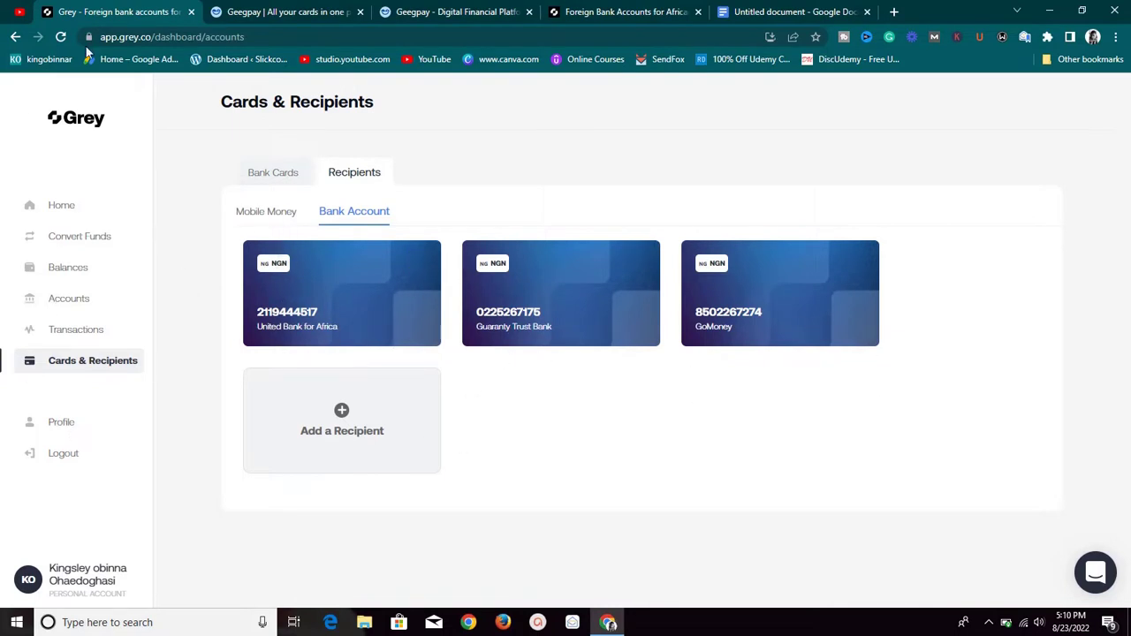
left_click(241, 12)
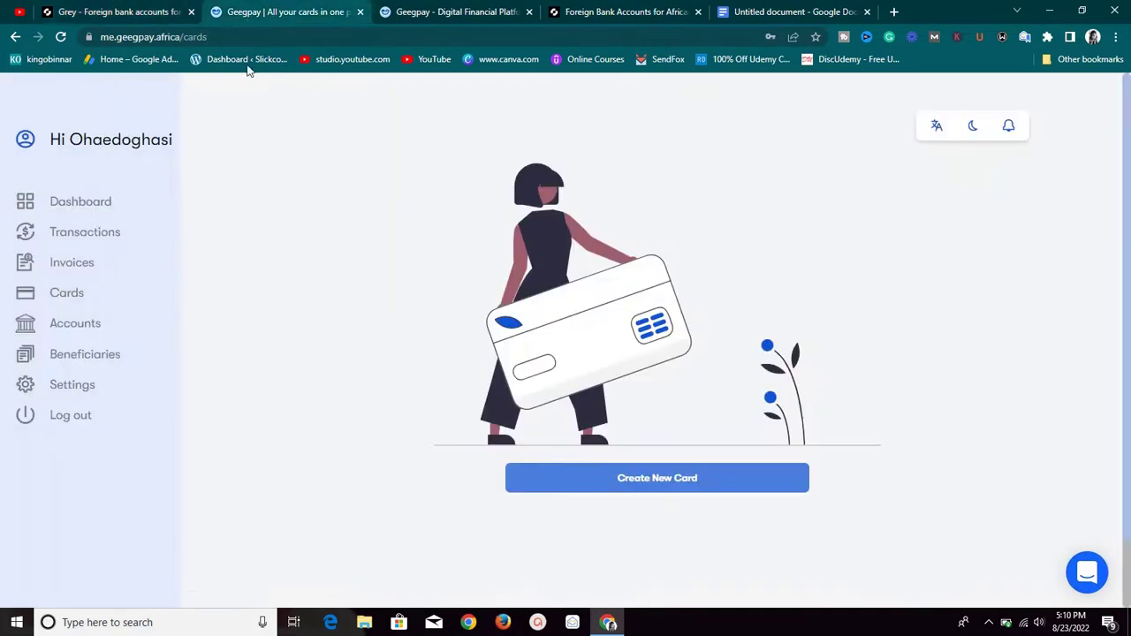
left_click(115, 354)
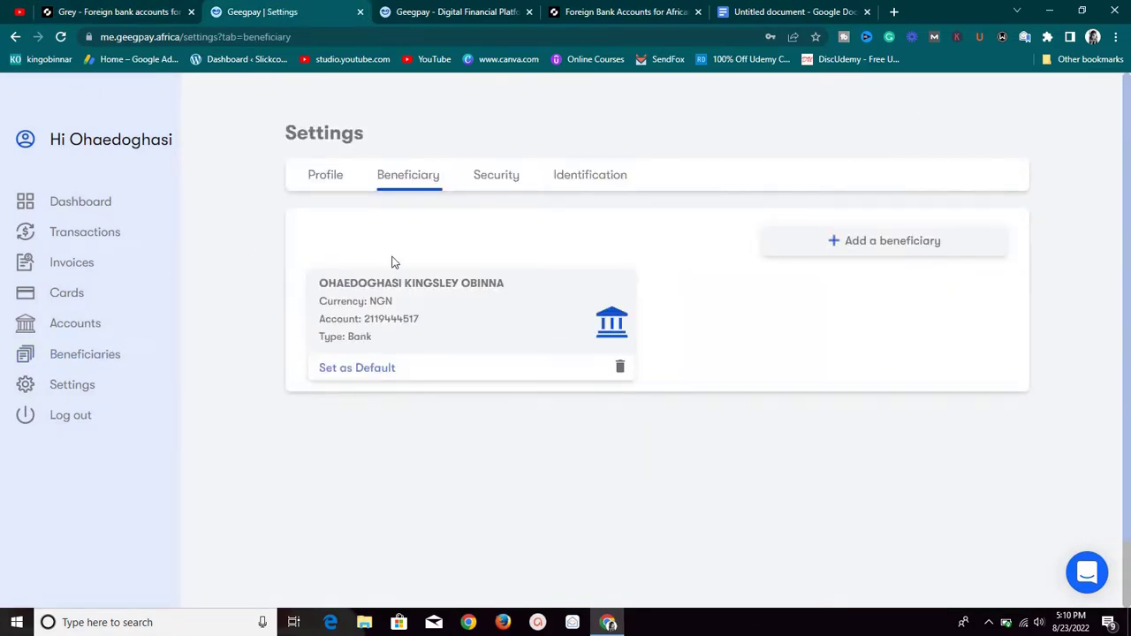
left_click(800, 256)
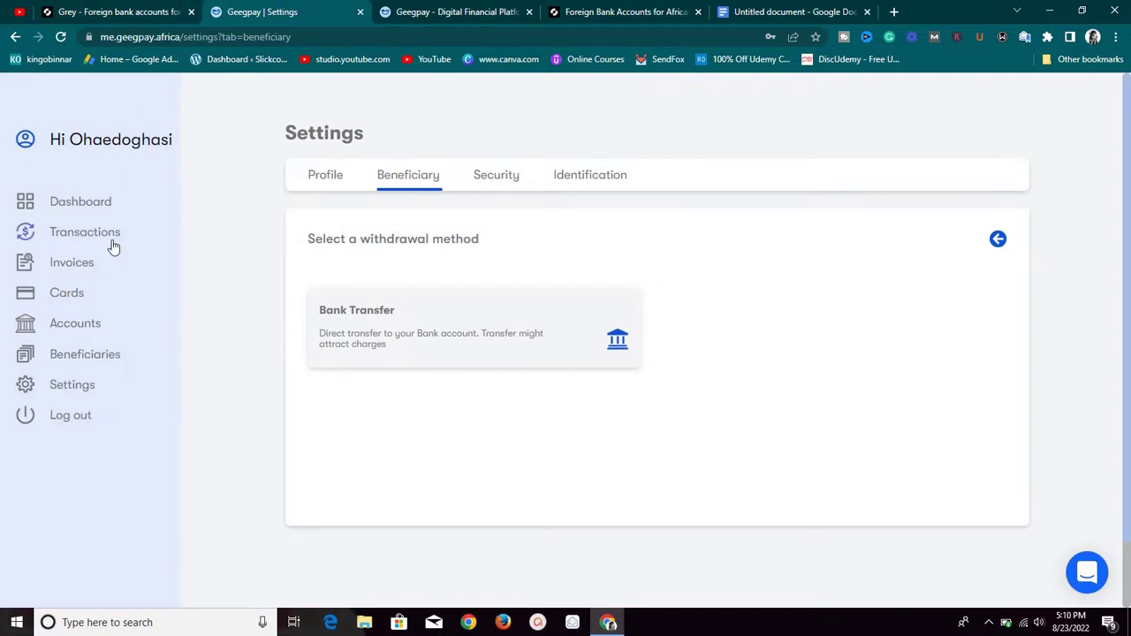
left_click(91, 295)
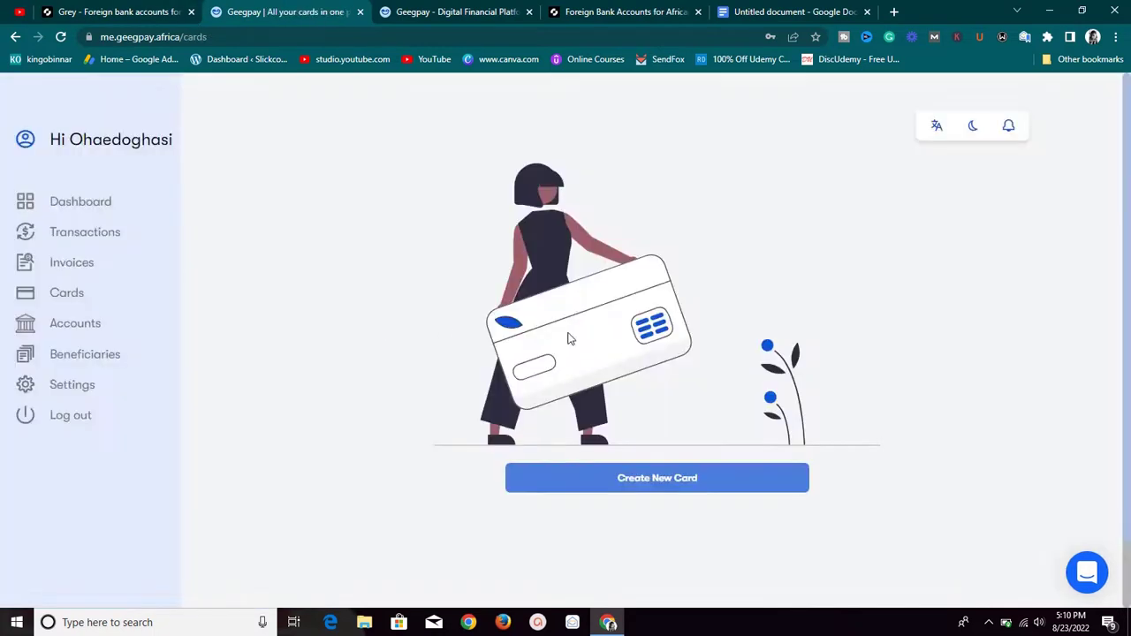